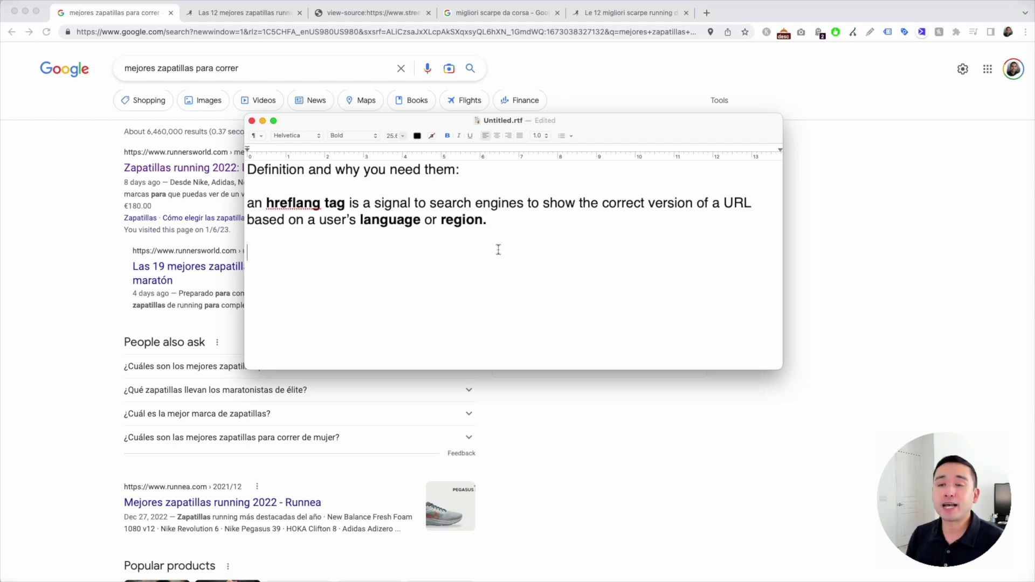
Scroll to the hreflang examples and highlight the x-default value and its explanation
scroll(498, 250, down, 4)
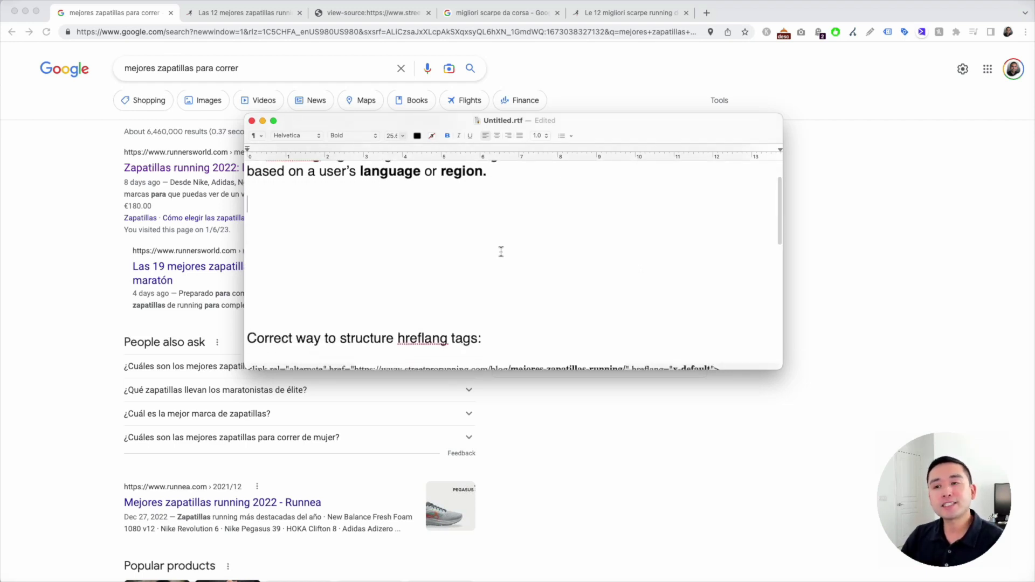
scroll(502, 252, down, 10)
scroll(501, 252, down, 5)
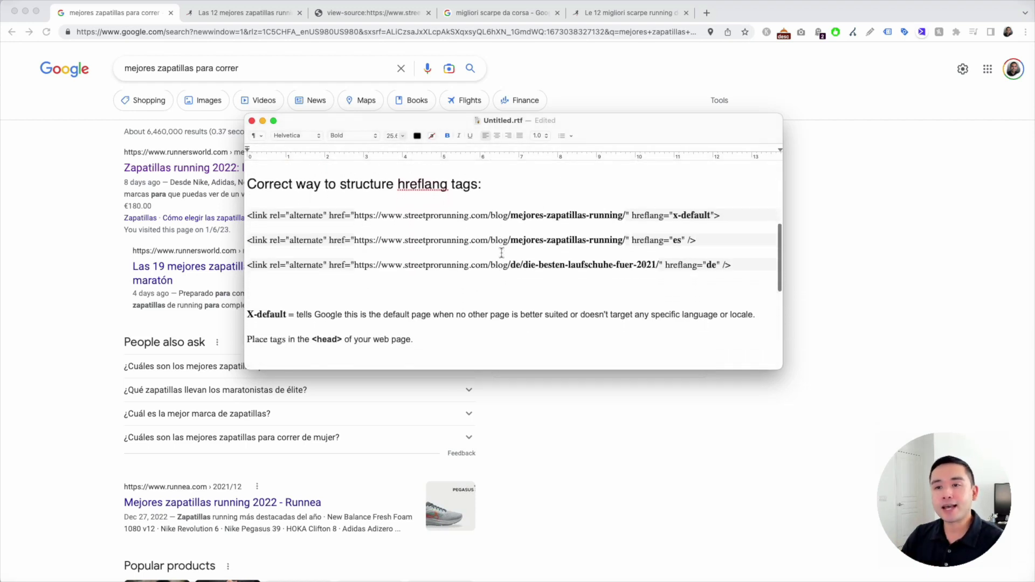
drag(261, 214, 728, 259)
drag(720, 210, 586, 206)
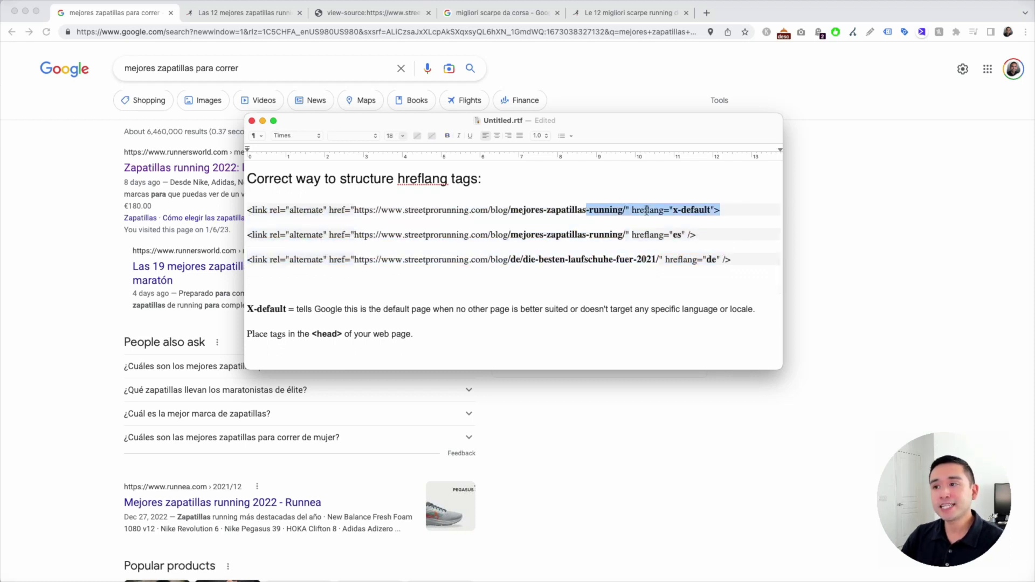
click(714, 210)
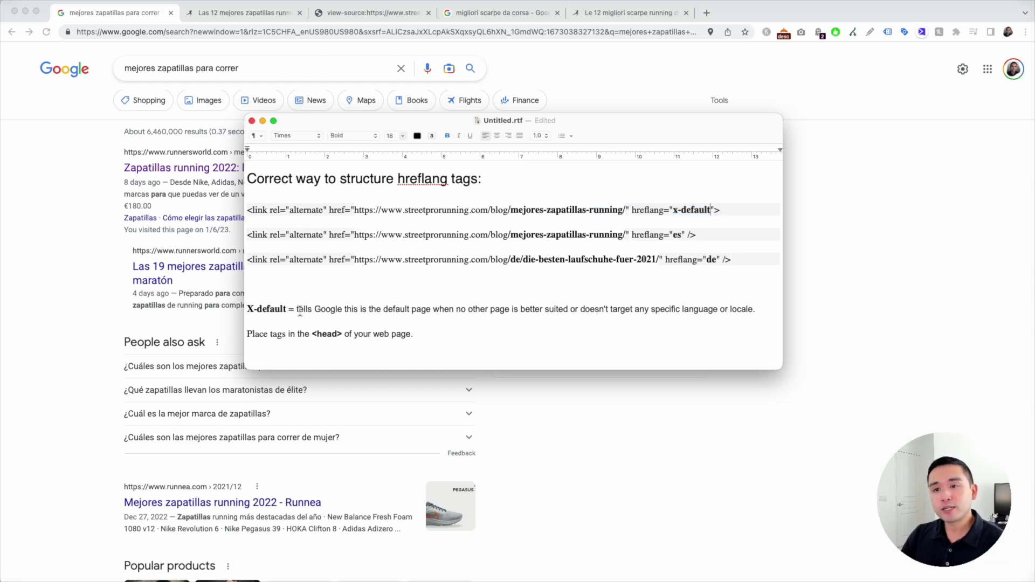
drag(297, 310, 741, 310)
click(741, 310)
Highlight each tag's URL, the es and de codes, and the place-in-head tip
scroll(733, 231, down, 1)
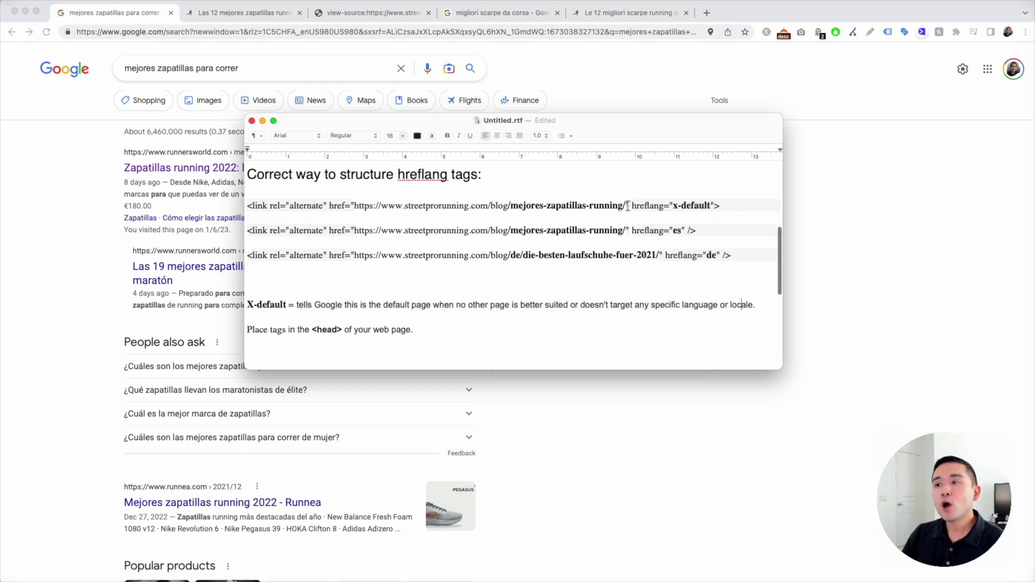
drag(628, 205, 355, 207)
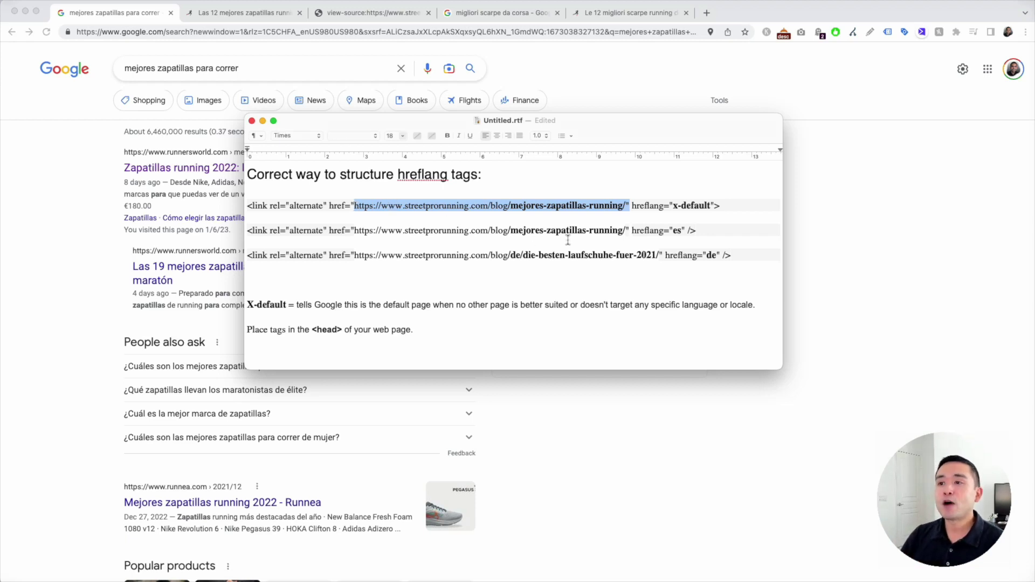
click(582, 231)
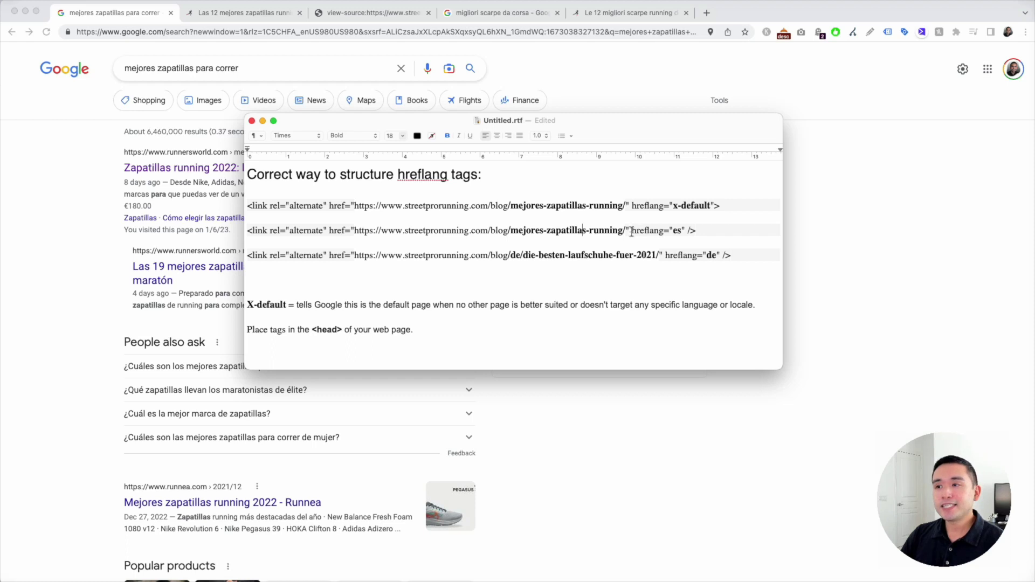
drag(631, 231, 673, 231)
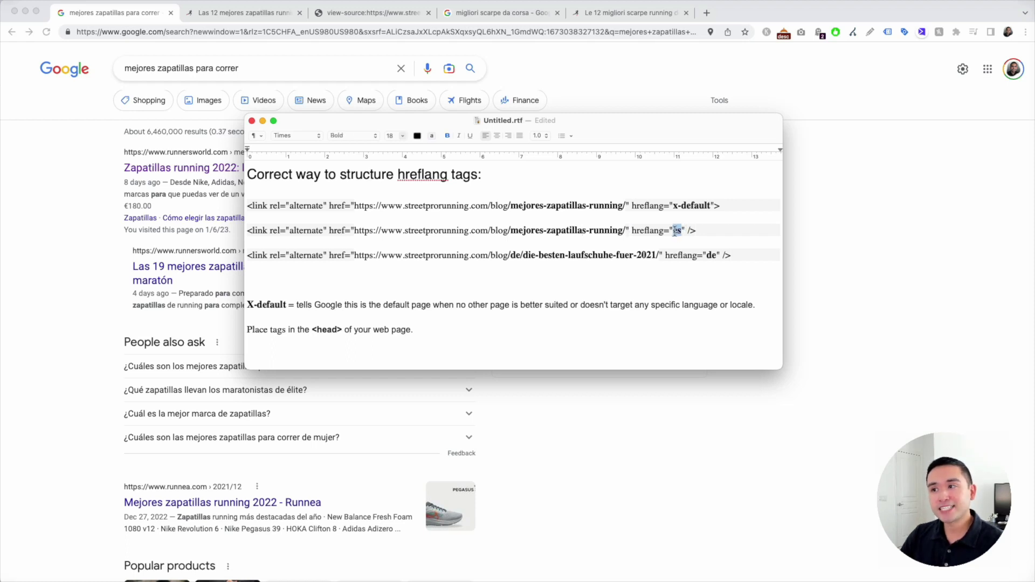
click(623, 230)
drag(623, 231, 355, 232)
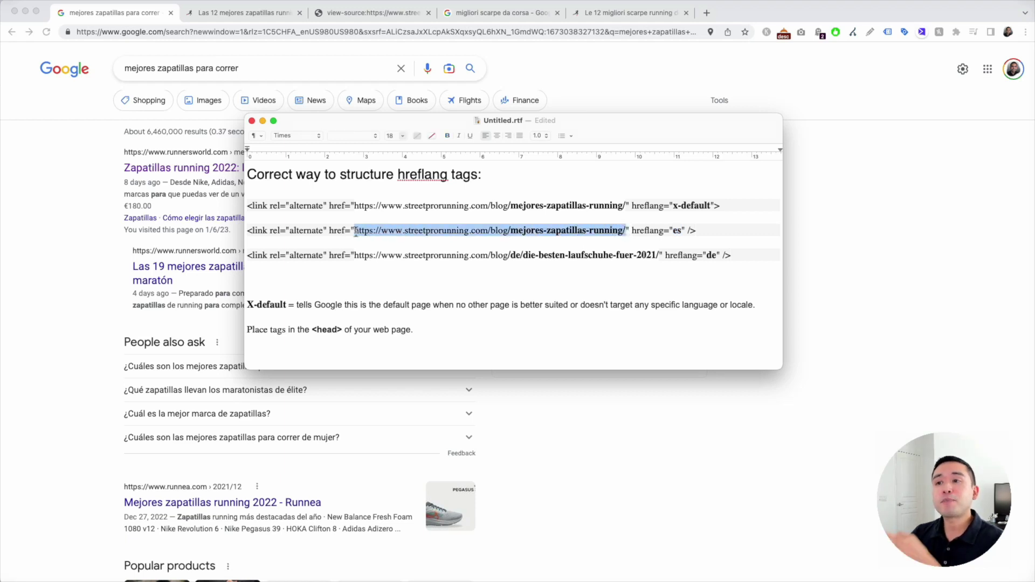
click(667, 254)
double_click(716, 255)
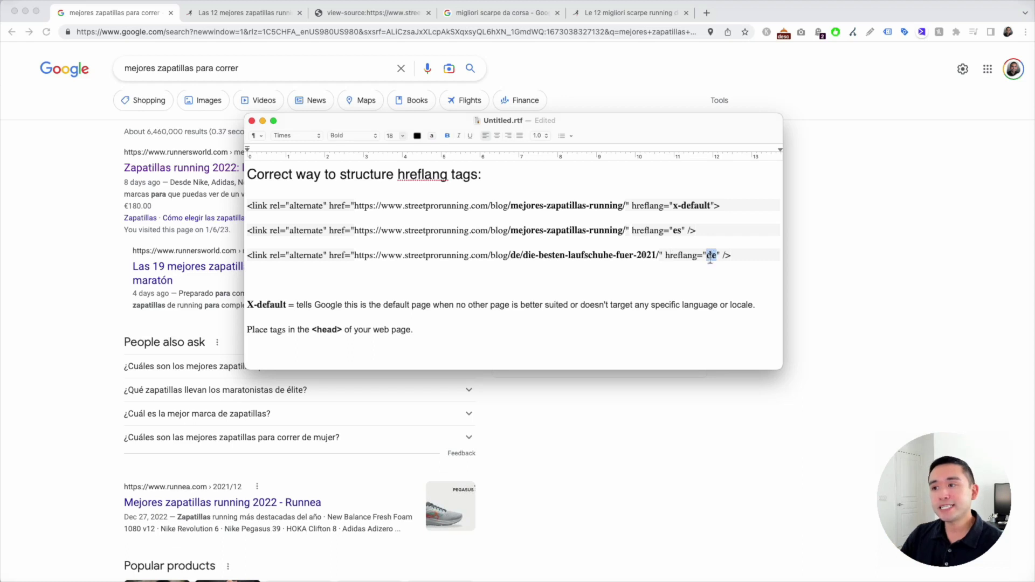
drag(660, 255, 355, 255)
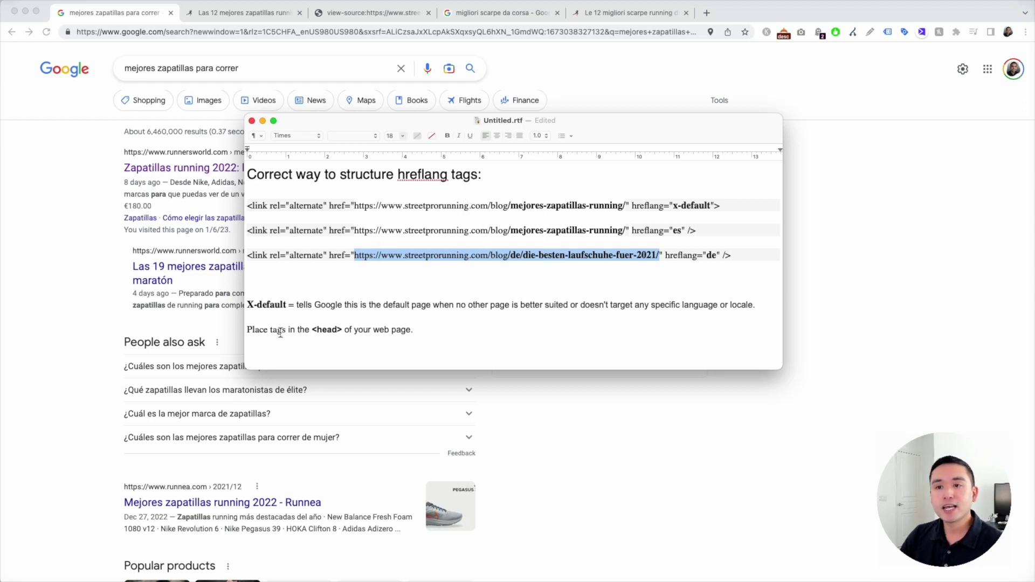
drag(252, 329, 430, 328)
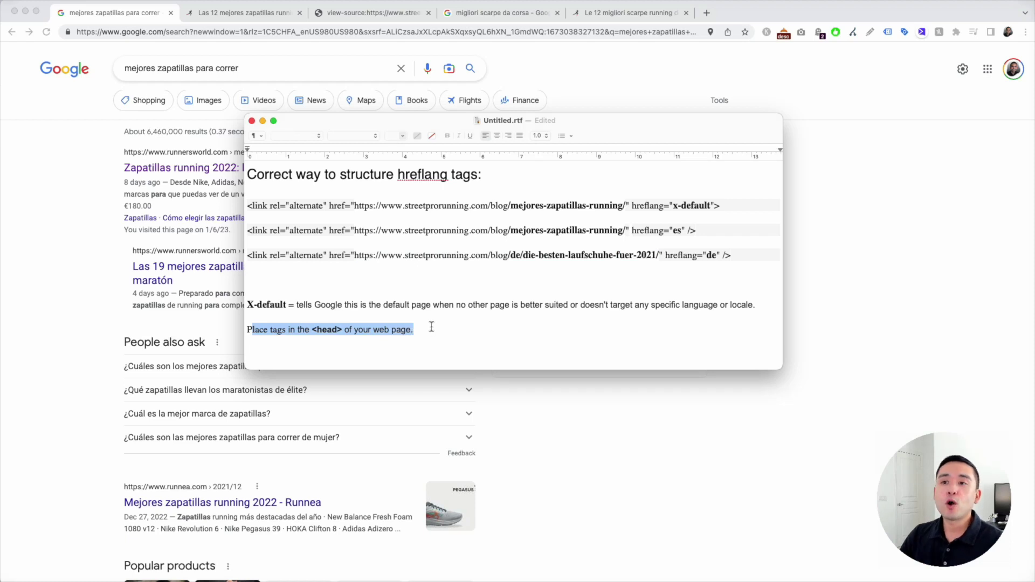
scroll(430, 327, down, 10)
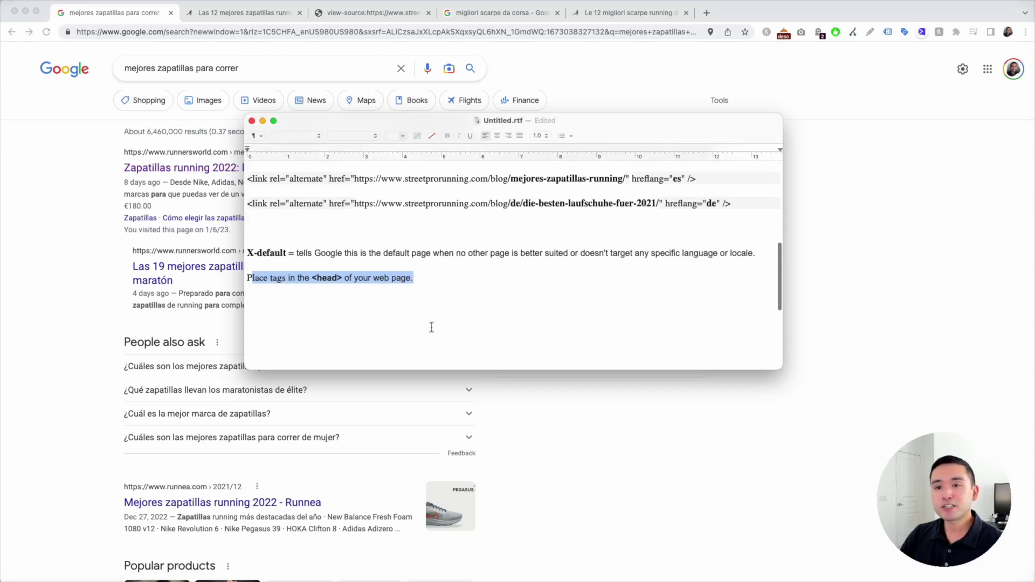
scroll(431, 327, down, 2)
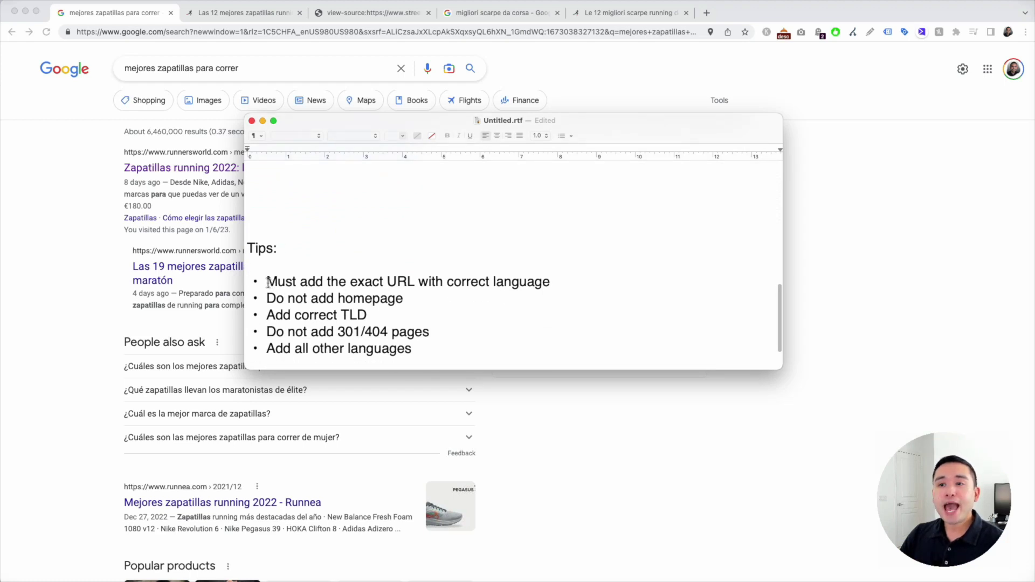
drag(268, 282, 551, 279)
scroll(551, 279, down, 2)
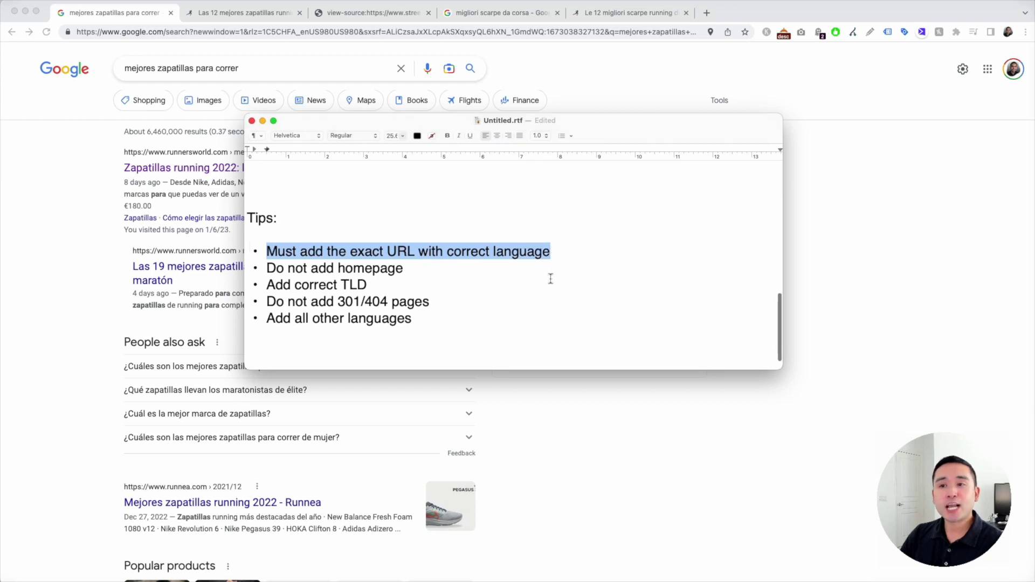
scroll(550, 279, up, 10)
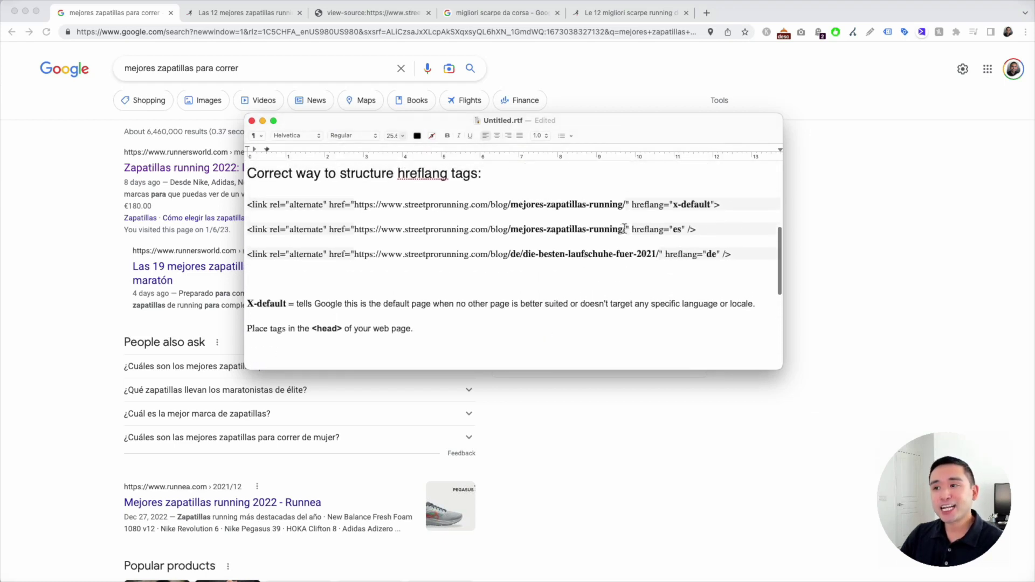
drag(625, 229, 355, 223)
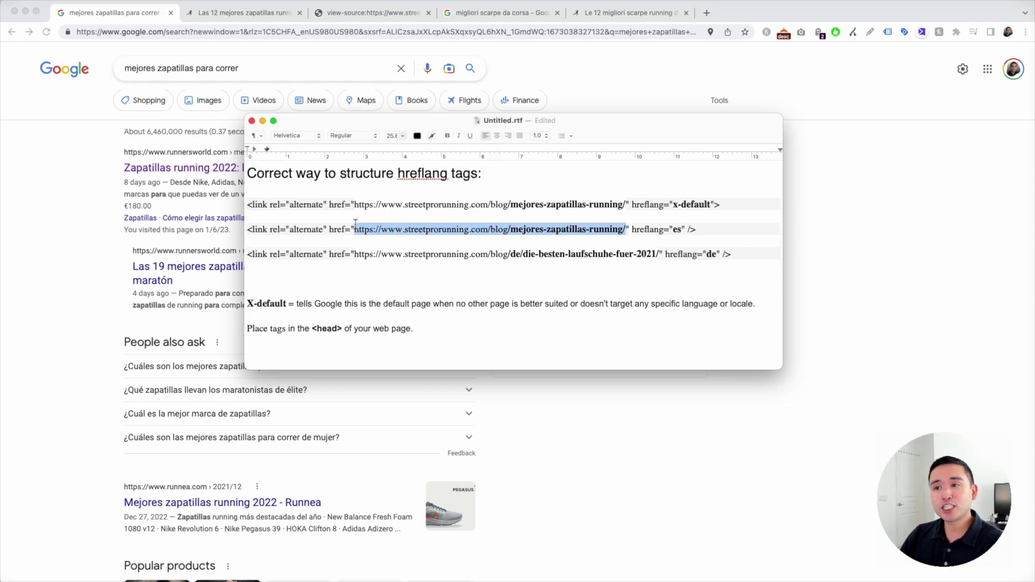
drag(509, 229, 585, 232)
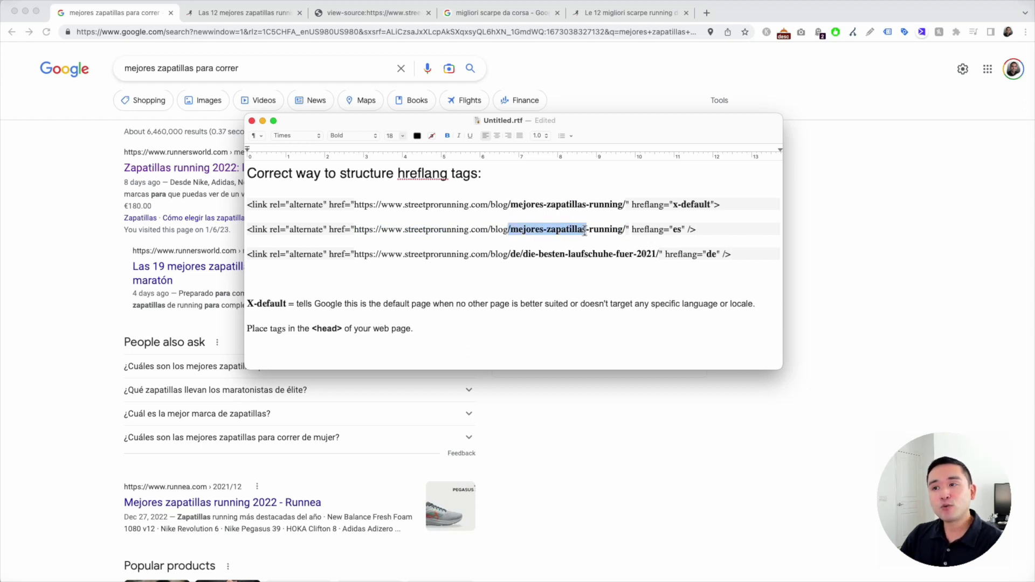
click(541, 229)
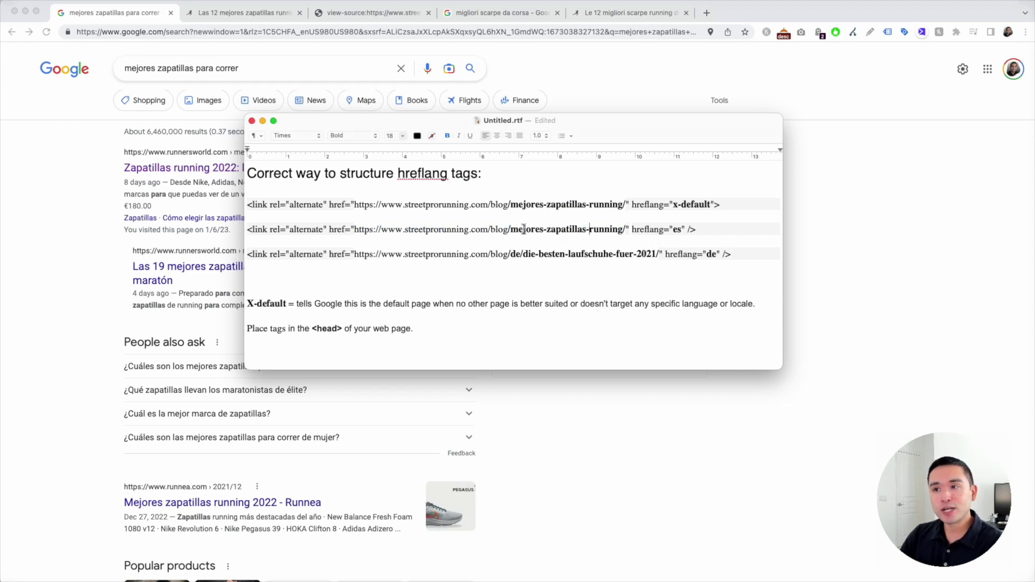
drag(512, 229, 585, 231)
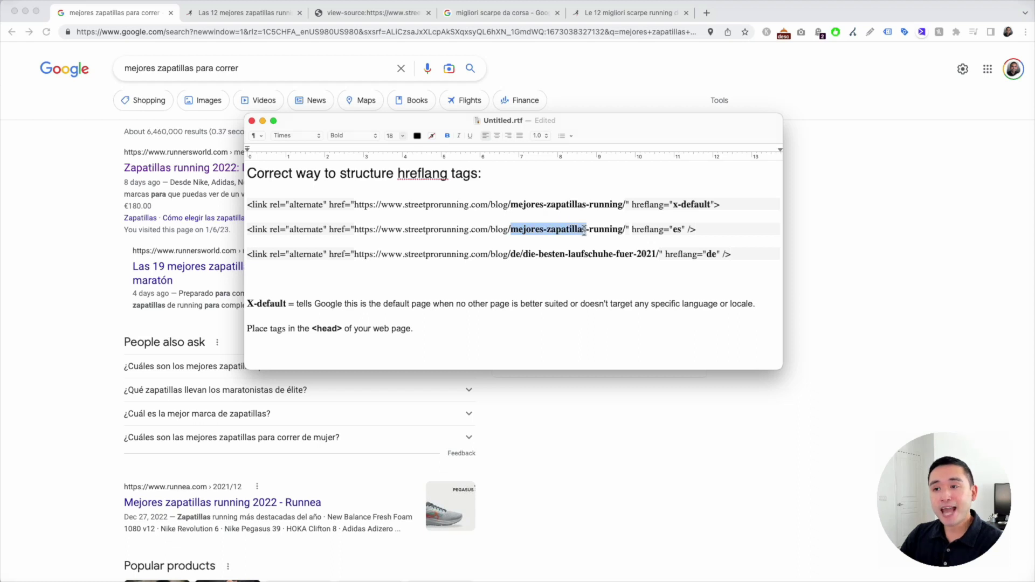
drag(522, 255, 611, 258)
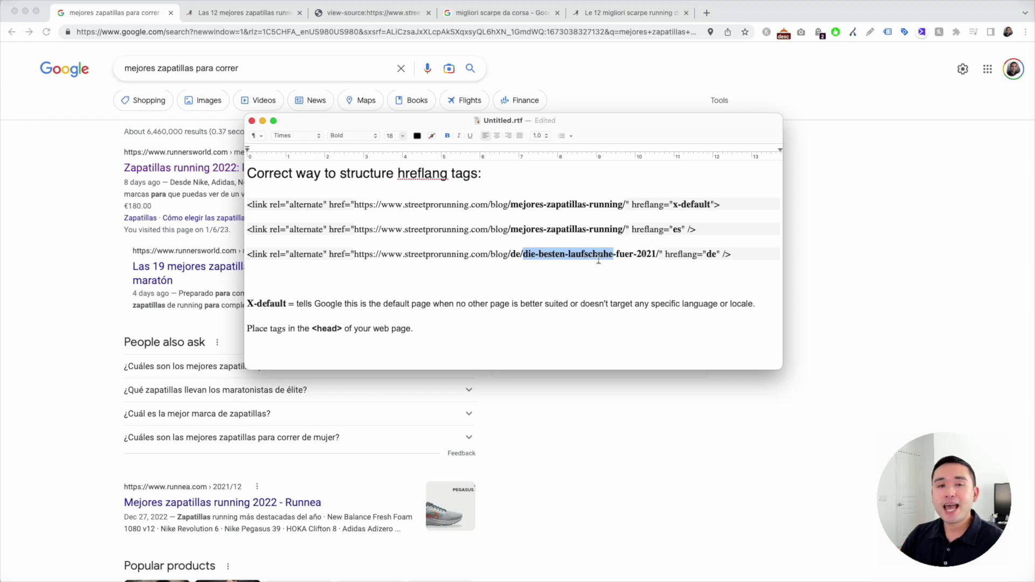
scroll(593, 271, down, 3)
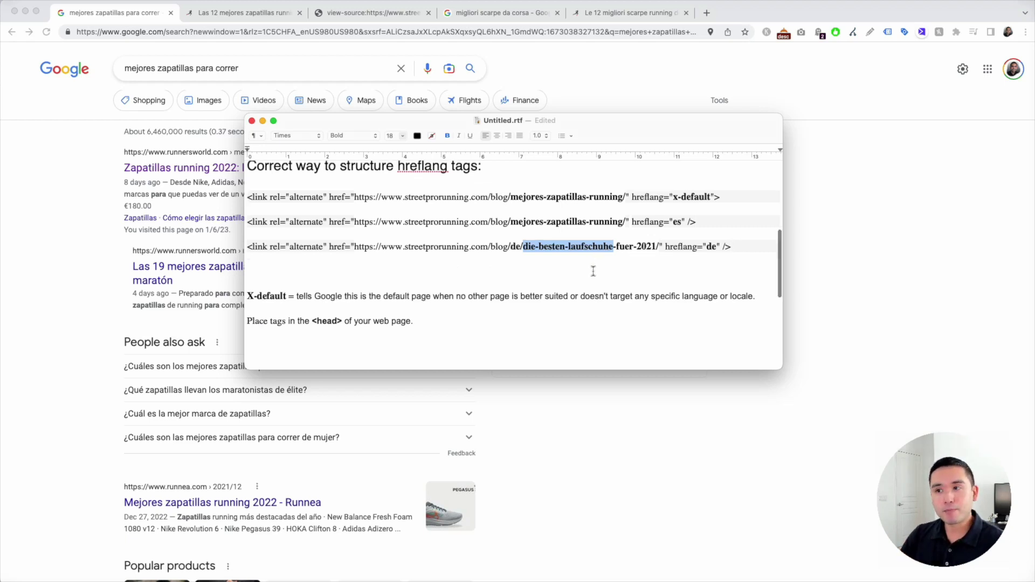
scroll(593, 271, down, 4)
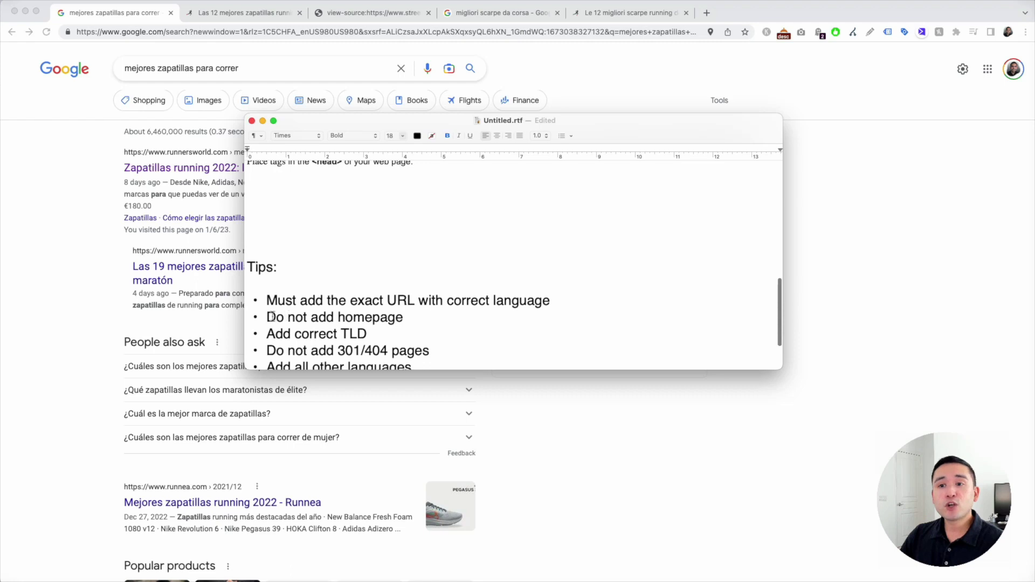
drag(275, 317, 411, 317)
scroll(412, 317, up, 6)
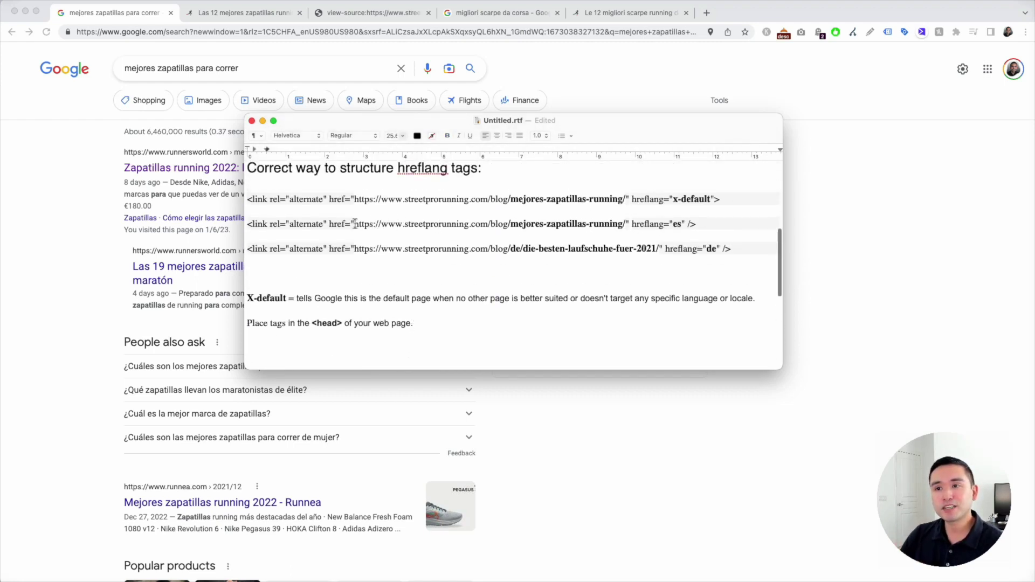
drag(354, 224, 627, 224)
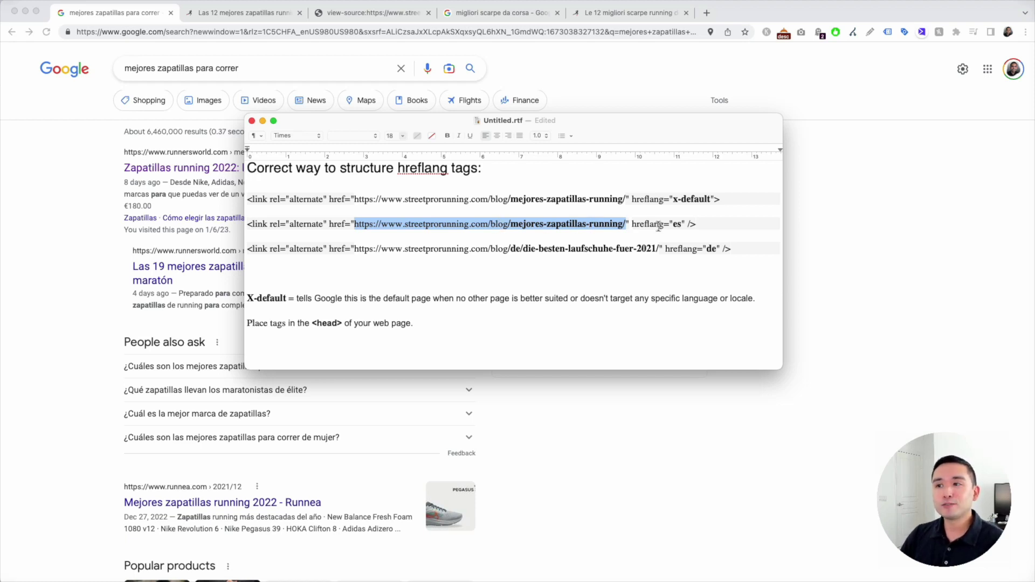
drag(721, 248, 575, 242)
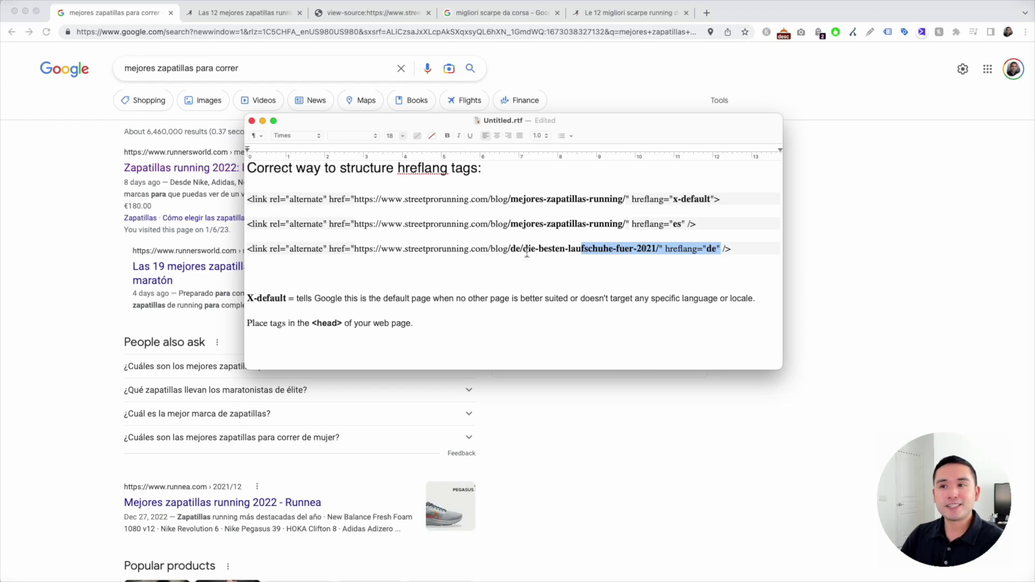
drag(370, 250, 661, 249)
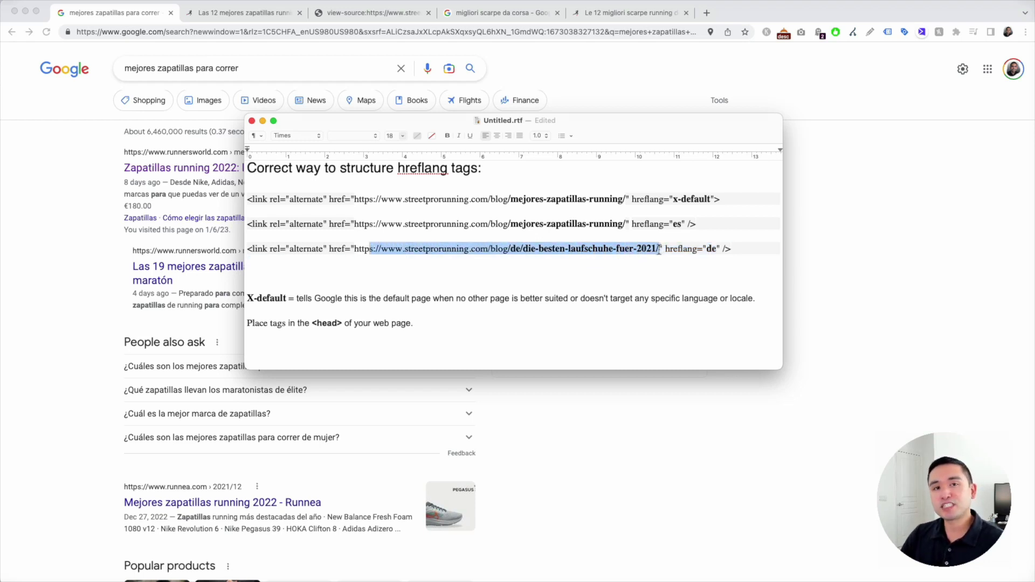
scroll(674, 245, down, 6)
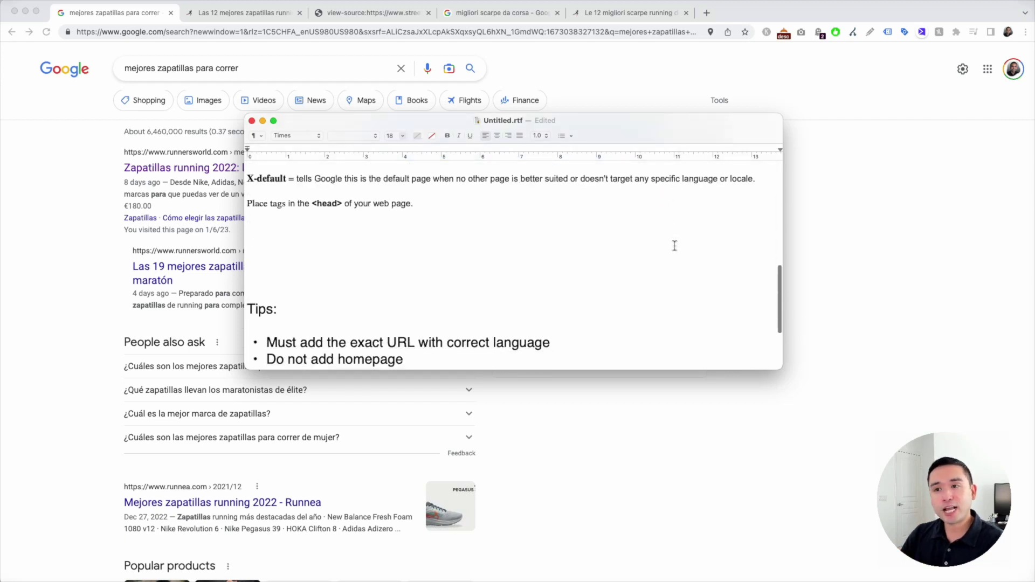
drag(368, 295, 275, 296)
scroll(353, 305, up, 6)
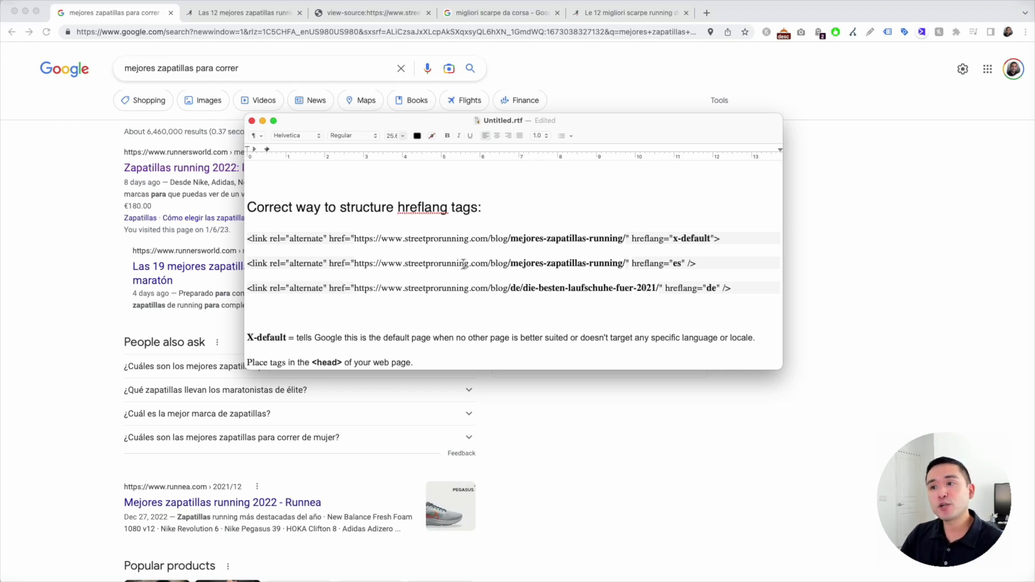
drag(696, 264, 626, 264)
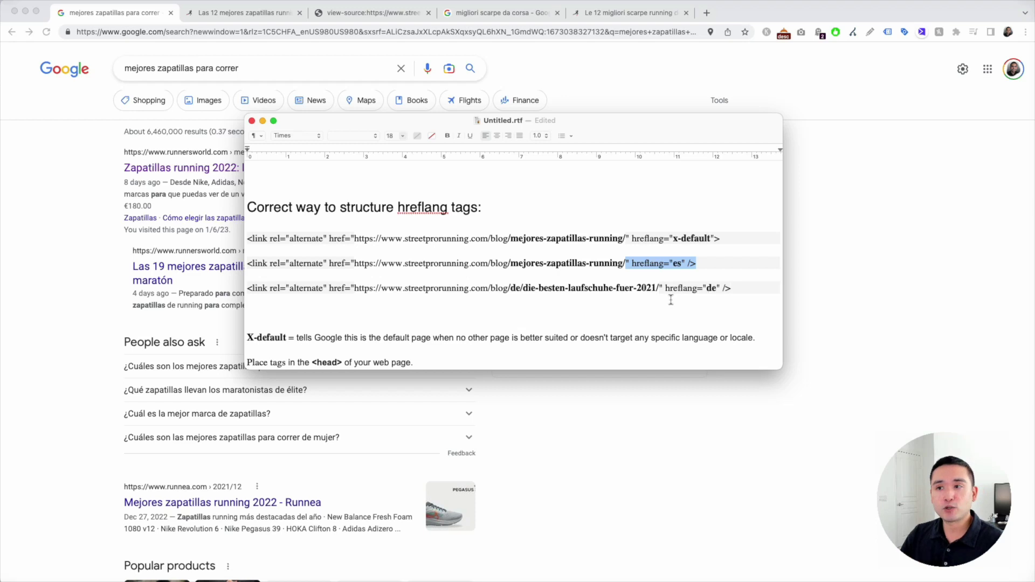
scroll(668, 300, down, 5)
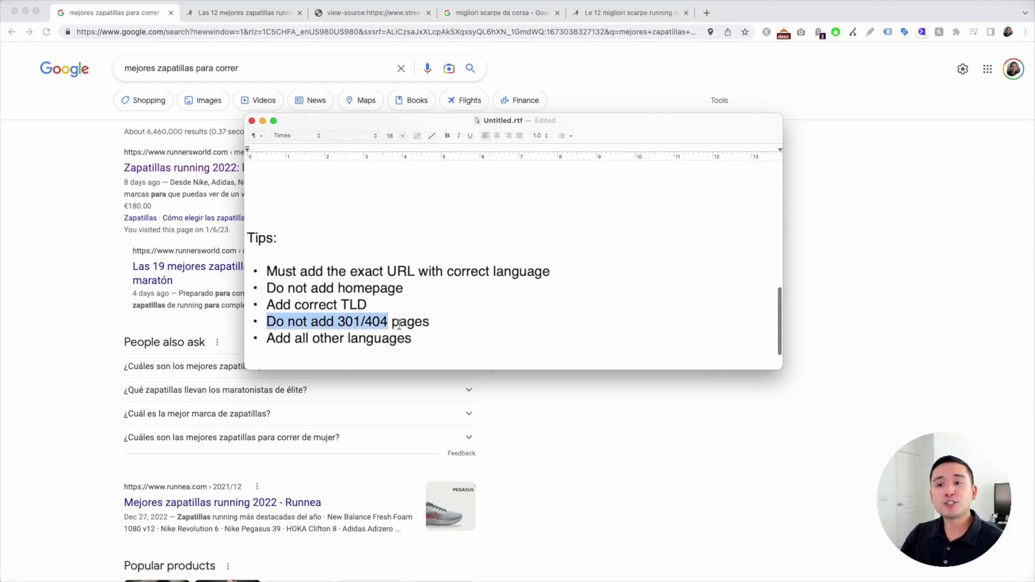
drag(398, 323, 430, 324)
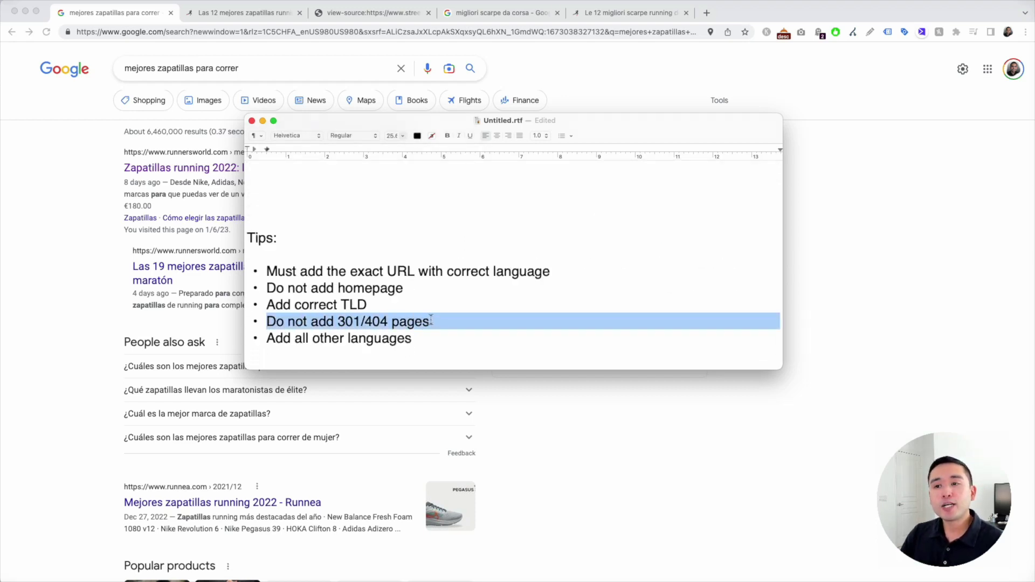
click(430, 321)
scroll(430, 322, up, 10)
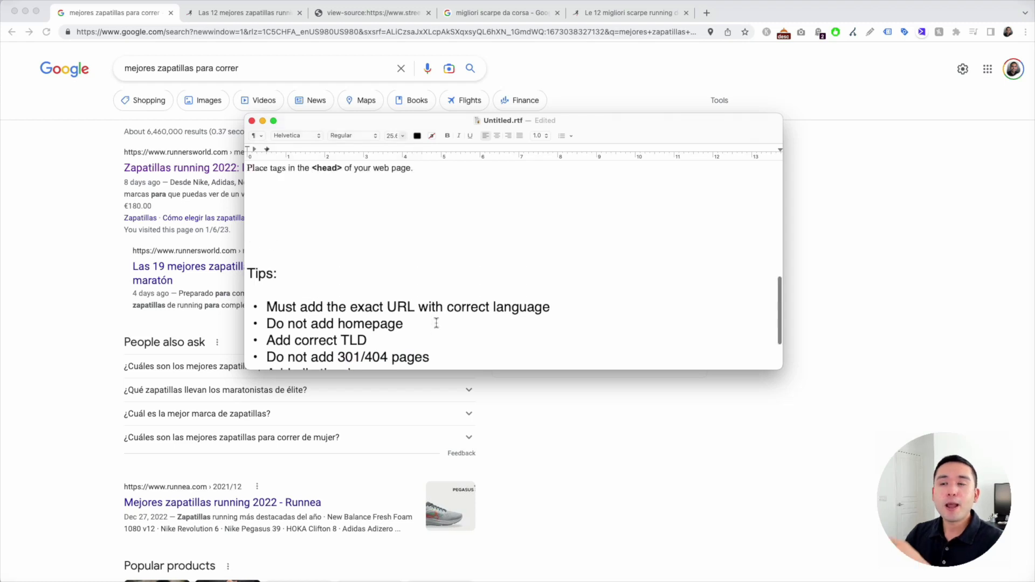
drag(355, 240, 658, 237)
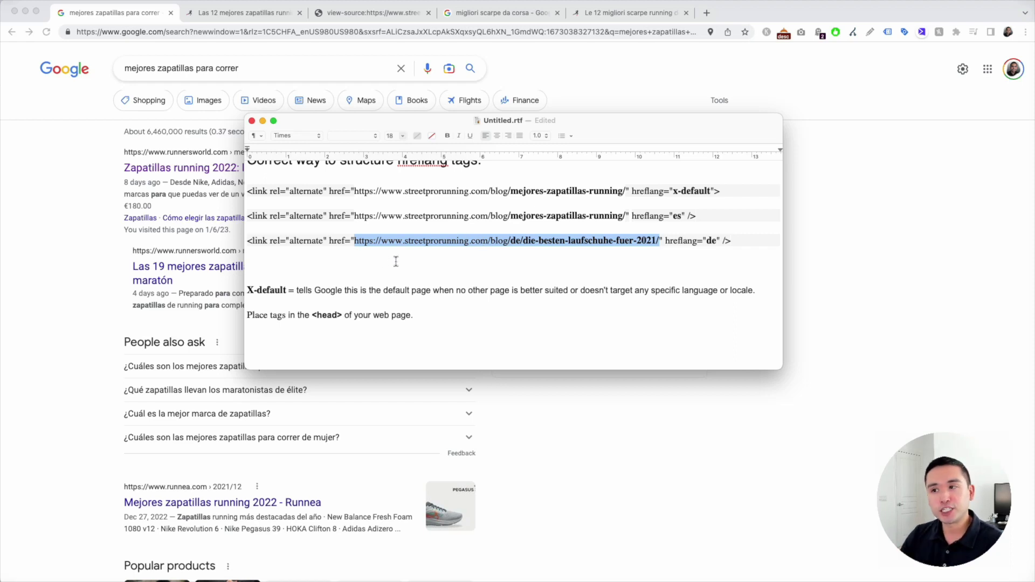
scroll(396, 261, up, 1)
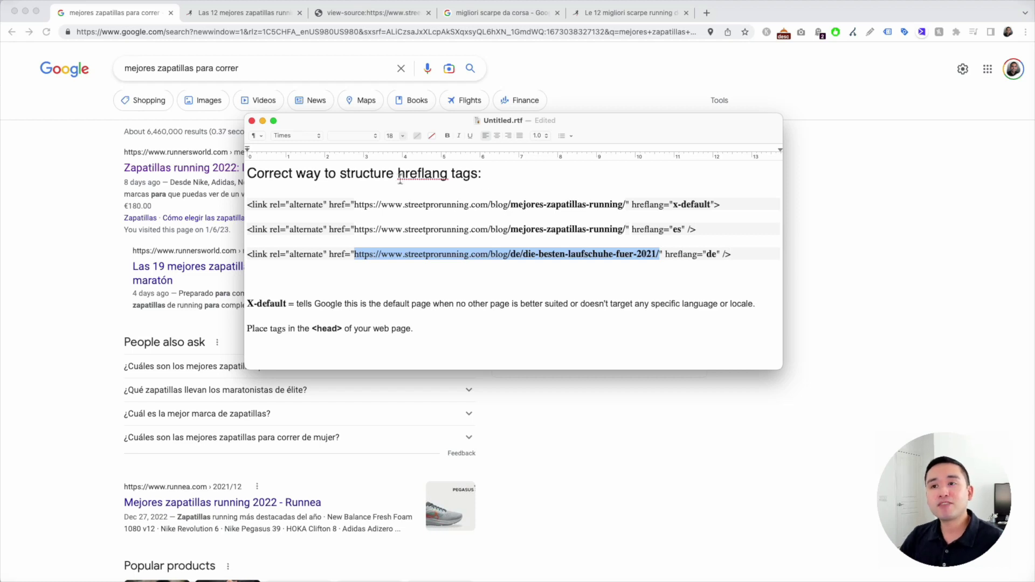
scroll(477, 199, down, 8)
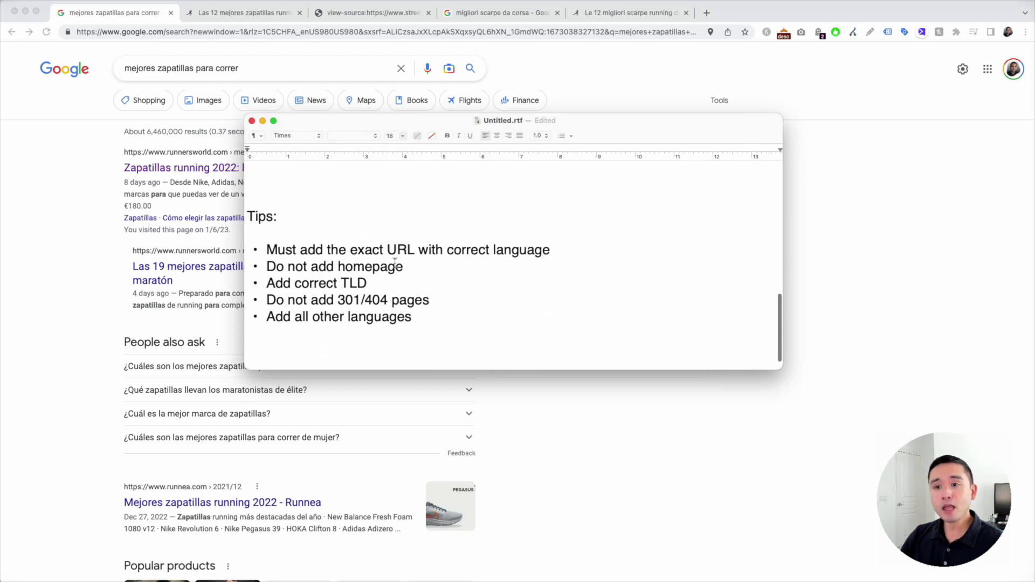
drag(267, 317, 417, 318)
scroll(421, 315, up, 8)
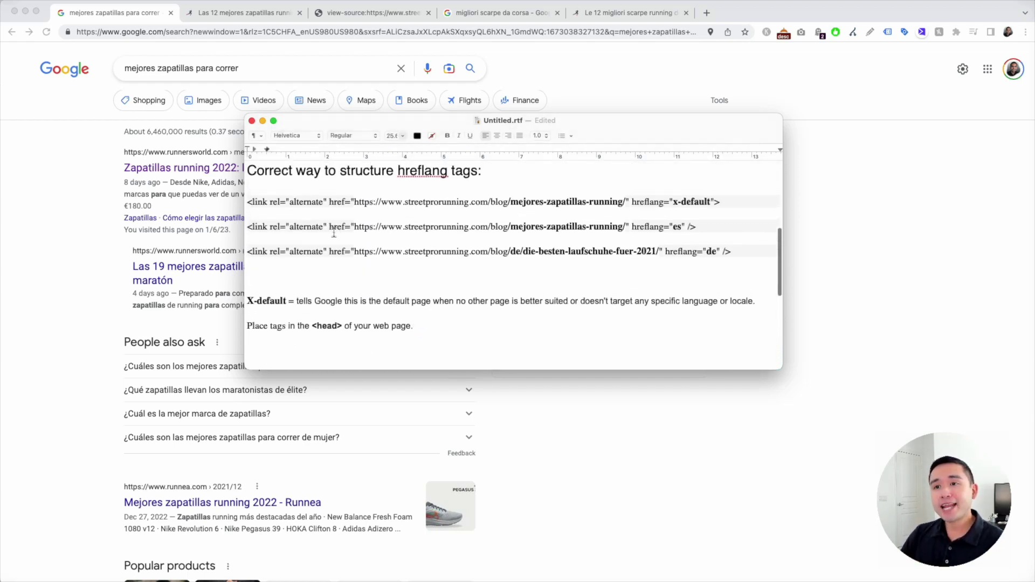
drag(696, 227, 375, 226)
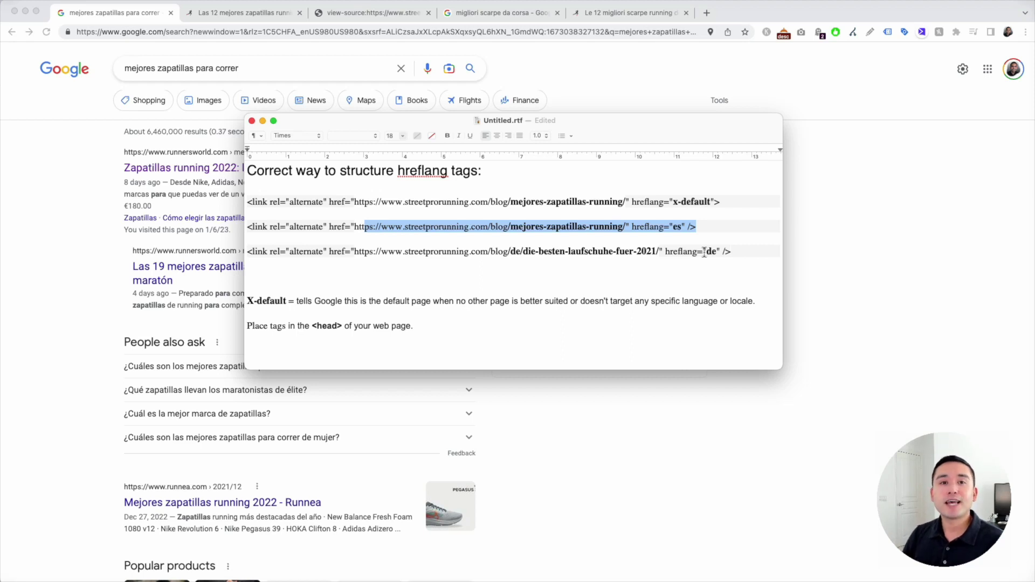
scroll(593, 231, down, 2)
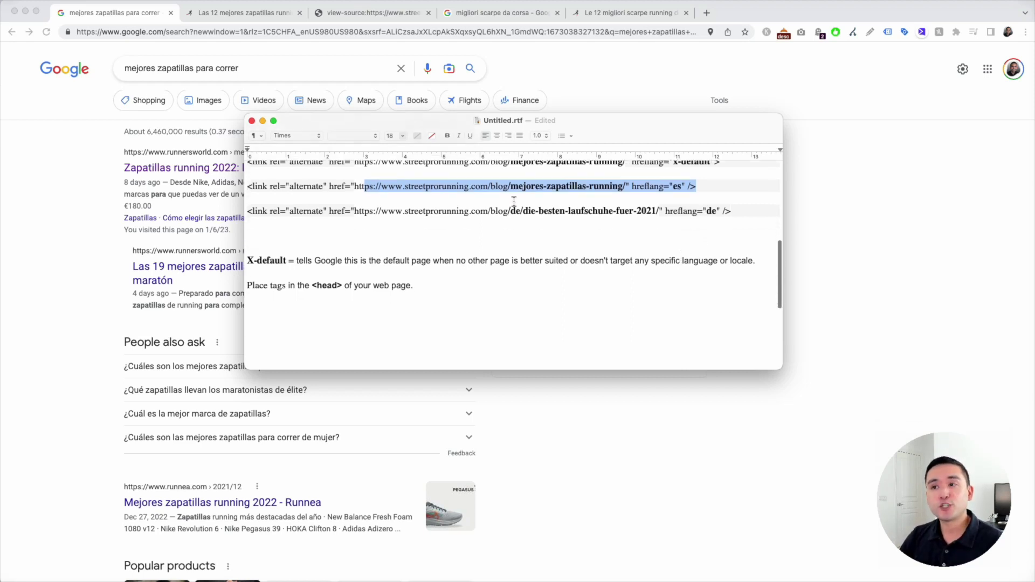
scroll(439, 238, down, 5)
scroll(443, 242, down, 1)
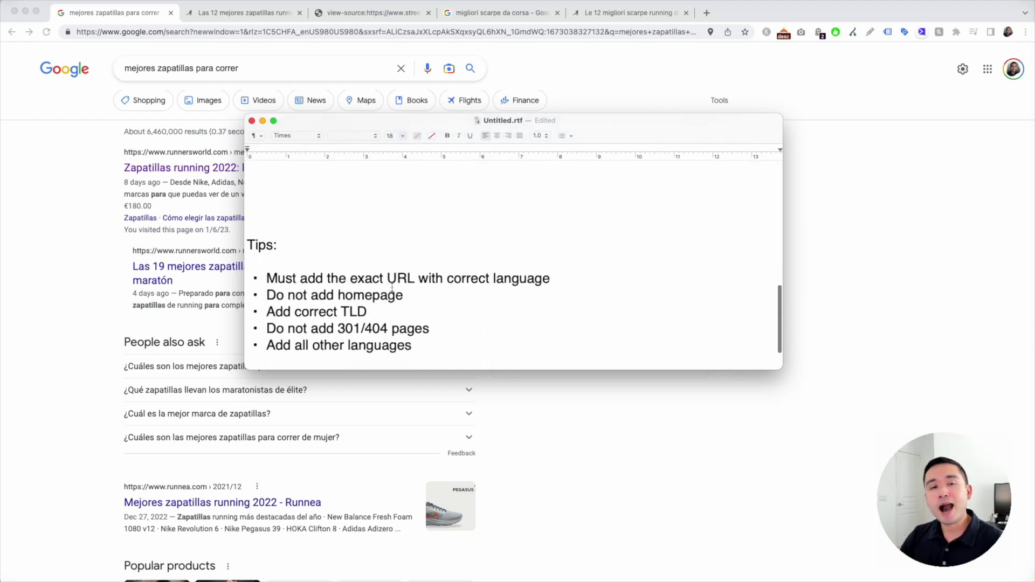
scroll(397, 292, down, 5)
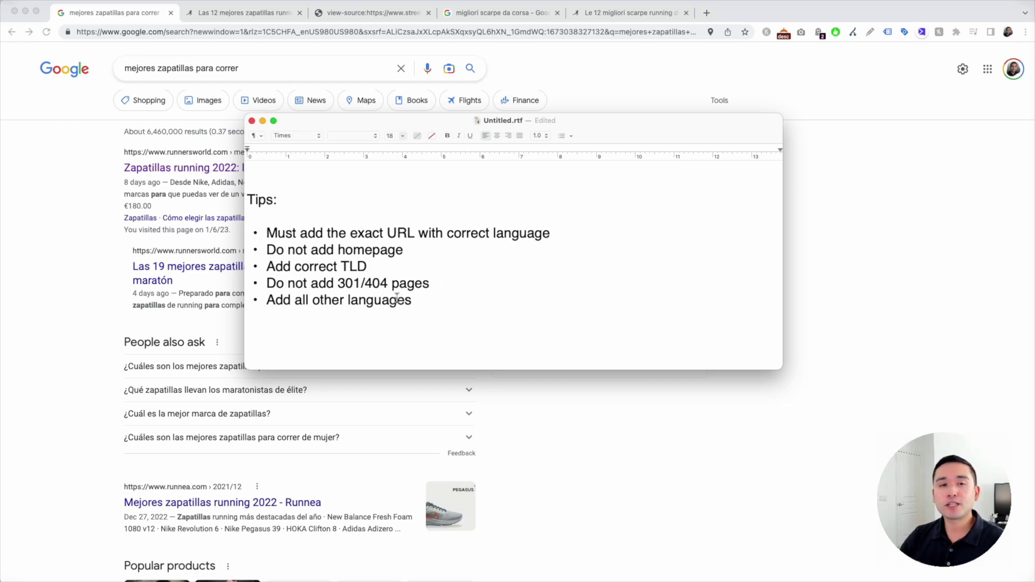
Open the StreetProRunning 'Las 12 mejores zapatillas running' article from the Google results
click(551, 58)
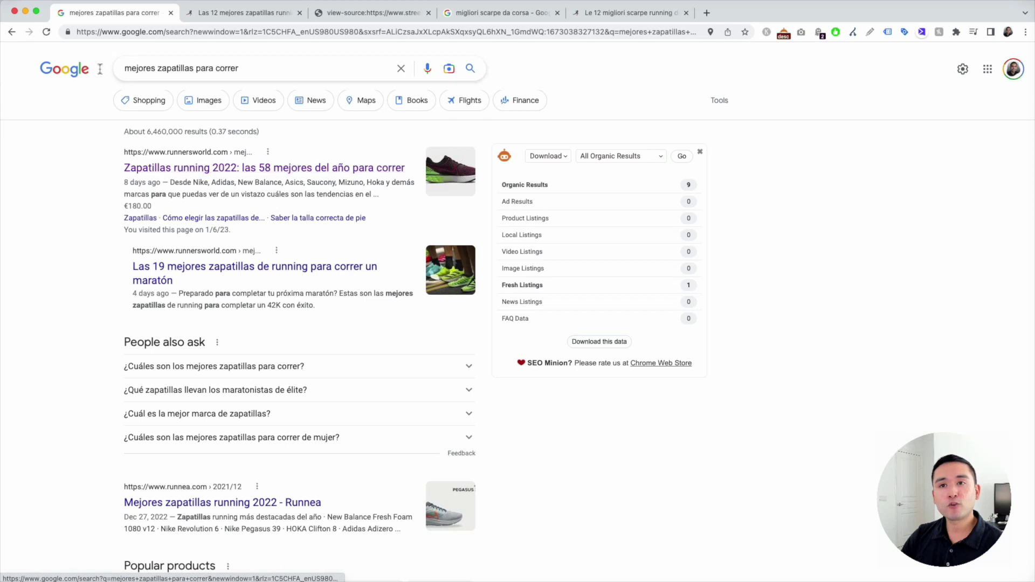
click(246, 15)
scroll(354, 261, down, 8)
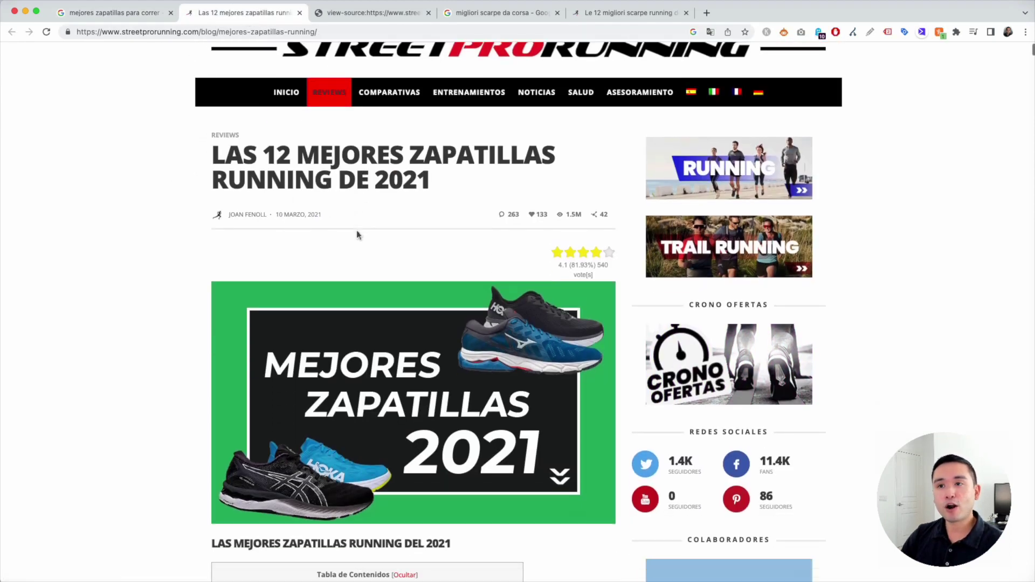
scroll(283, 334, down, 4)
scroll(297, 353, up, 12)
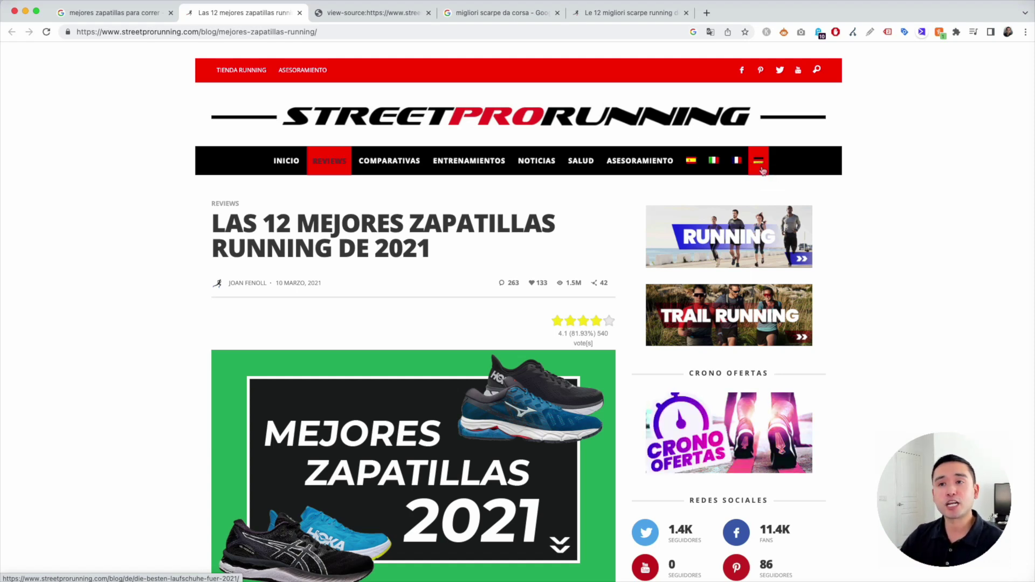
Inspect the es, it, fr, de hreflang lines 28–31 in view-source, then return to the article
click(398, 18)
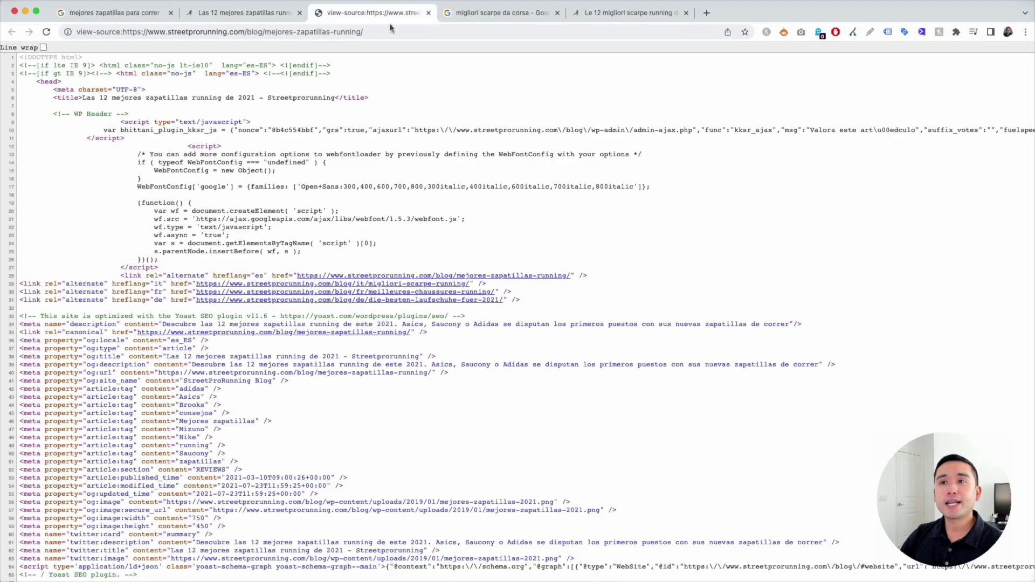
scroll(211, 145, down, 15)
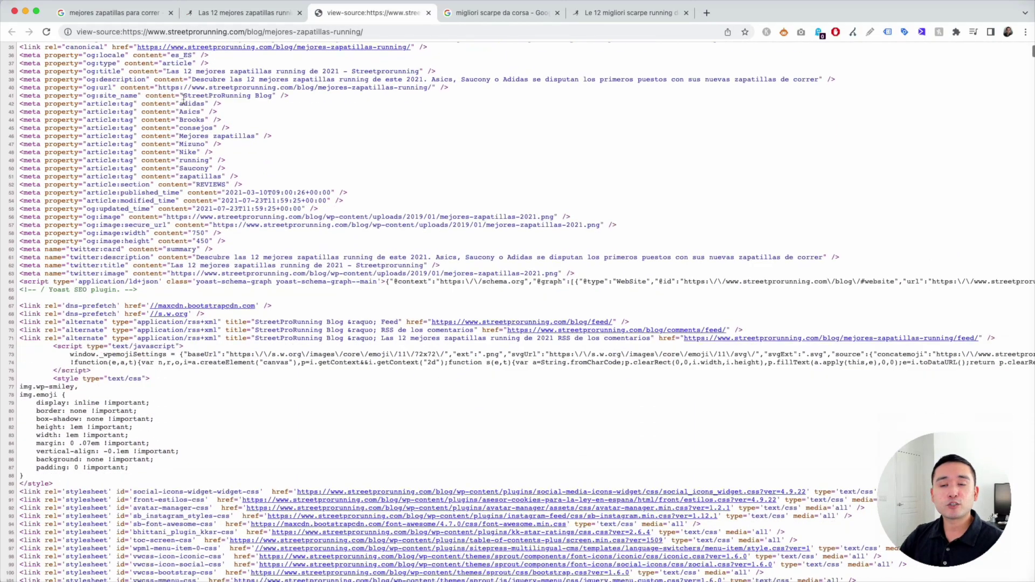
scroll(186, 105, up, 15)
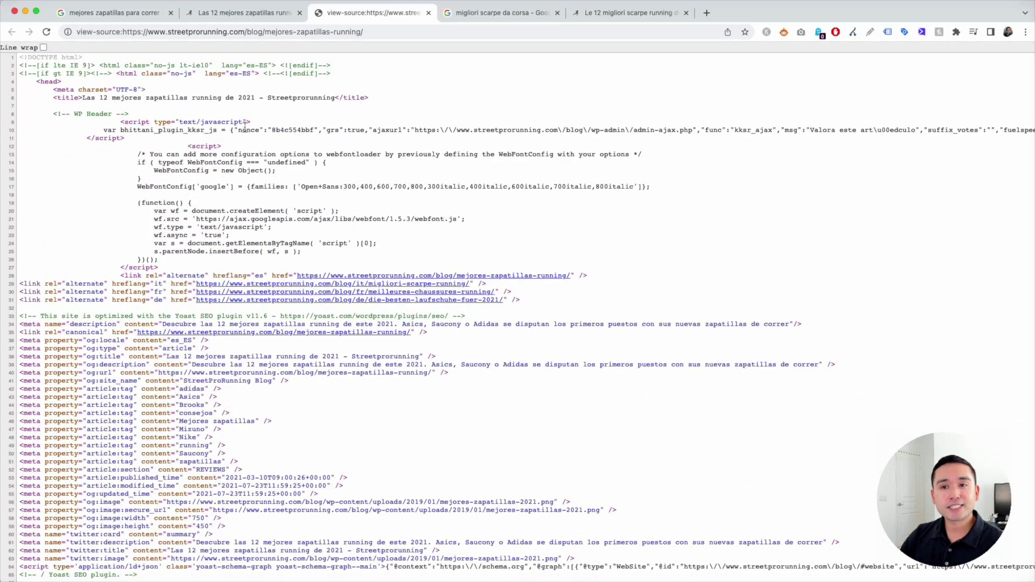
drag(120, 275, 501, 308)
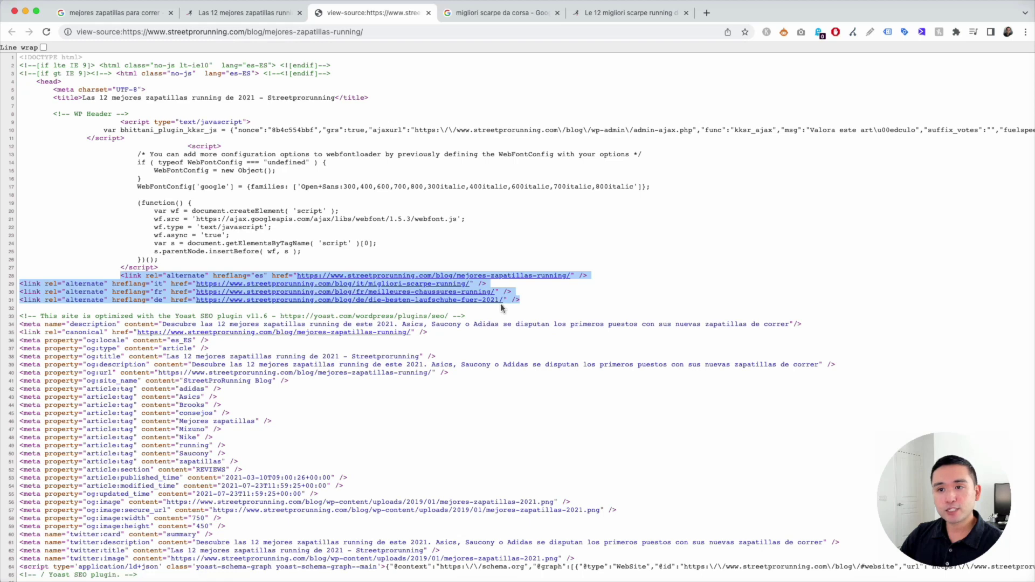
click(253, 276)
drag(264, 276, 571, 275)
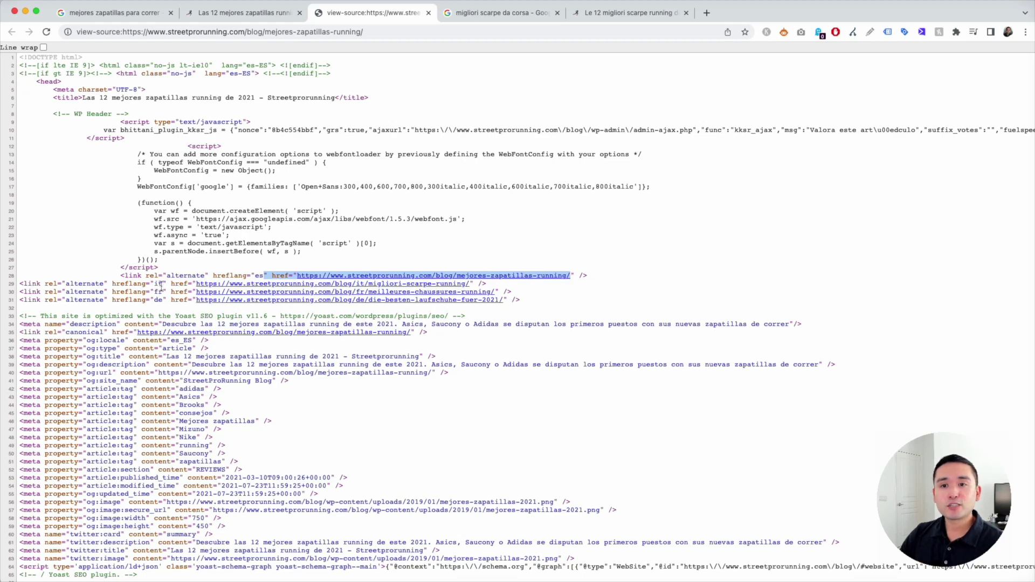
drag(163, 291, 246, 292)
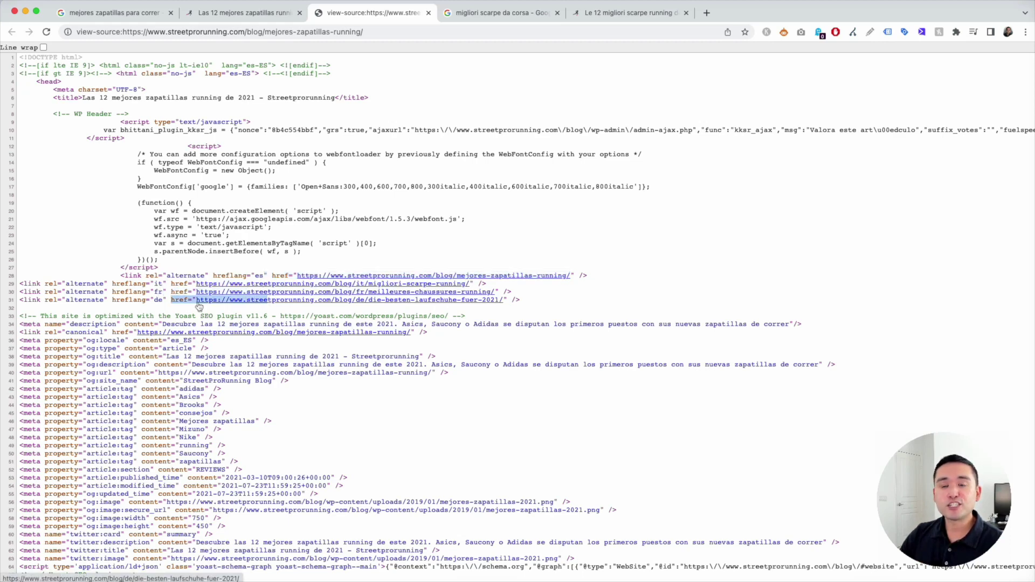
click(153, 301)
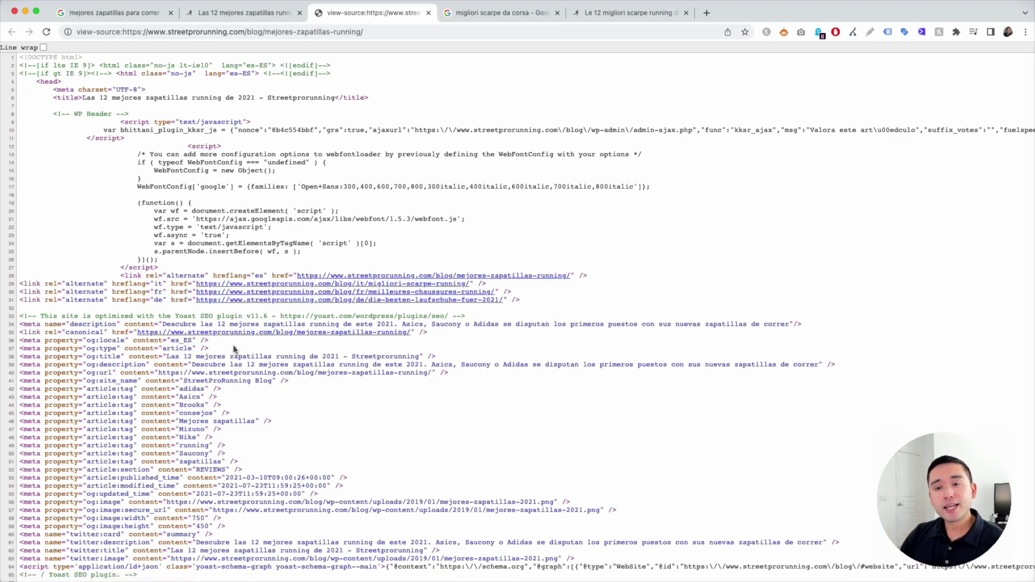
click(283, 16)
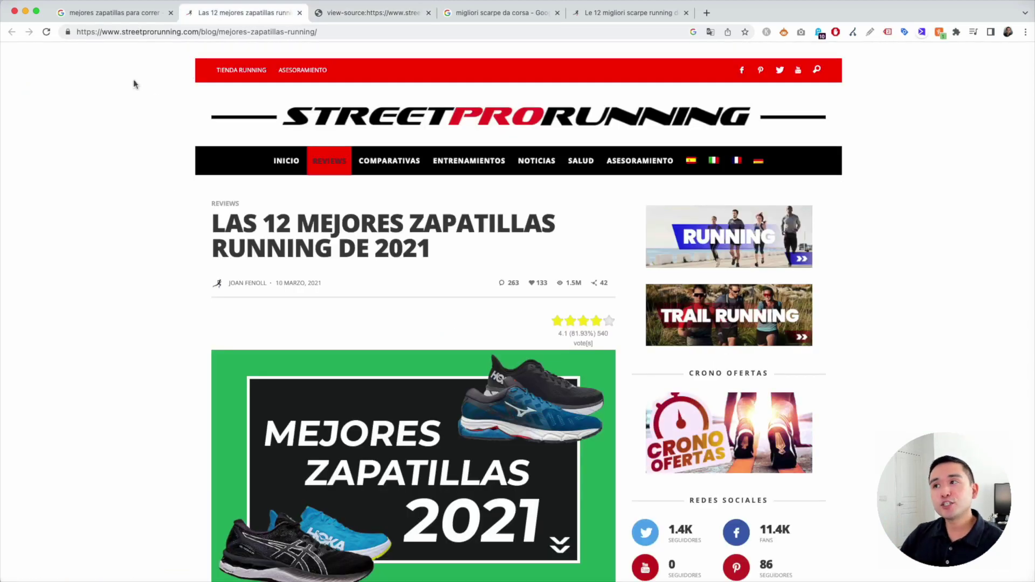
Run SEO Minion's Hreflang Checker on the Spanish article: x-default missing, es/it/fr/de valid
click(783, 33)
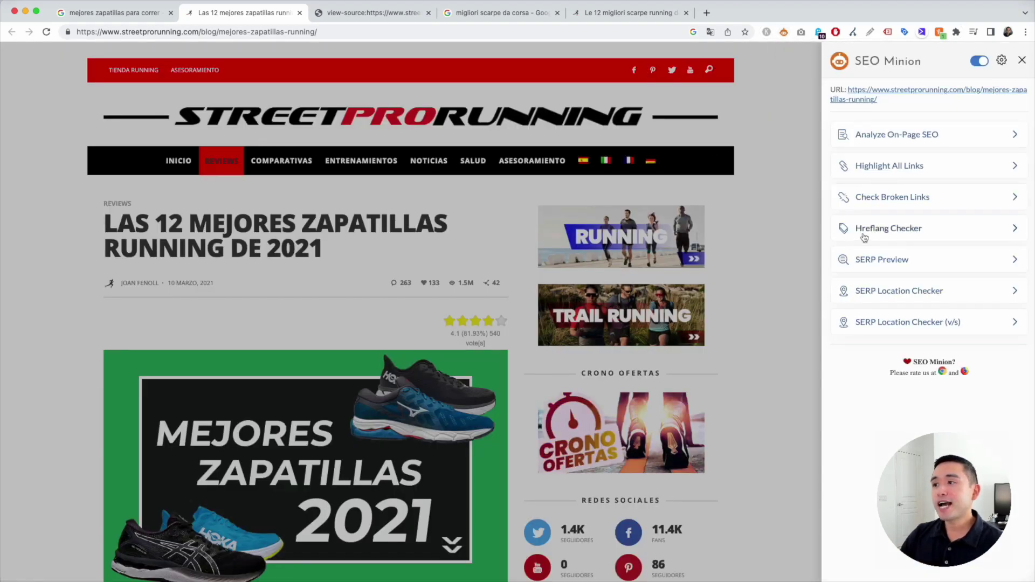
click(903, 234)
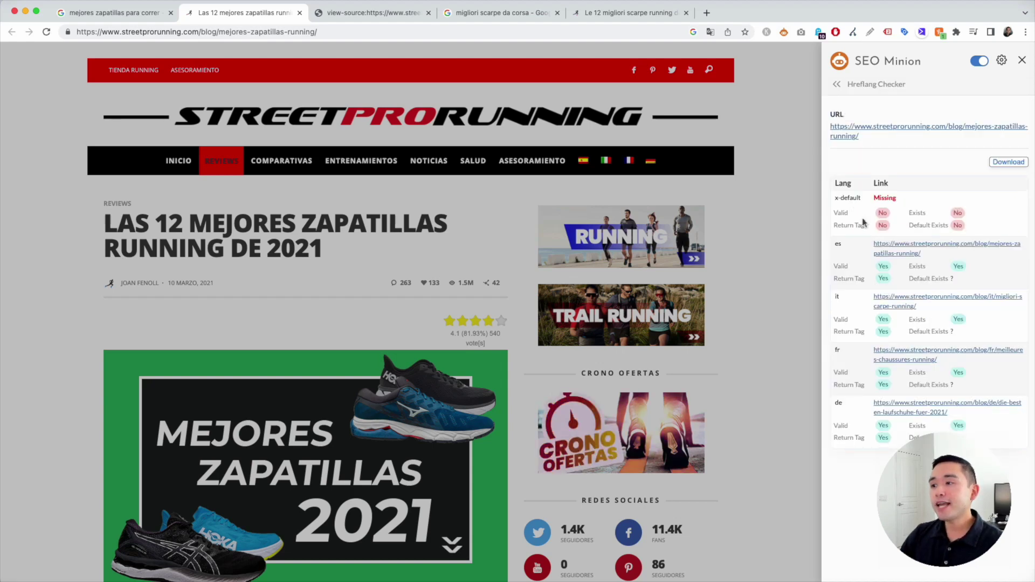
scroll(860, 225, down, 1)
scroll(863, 229, up, 1)
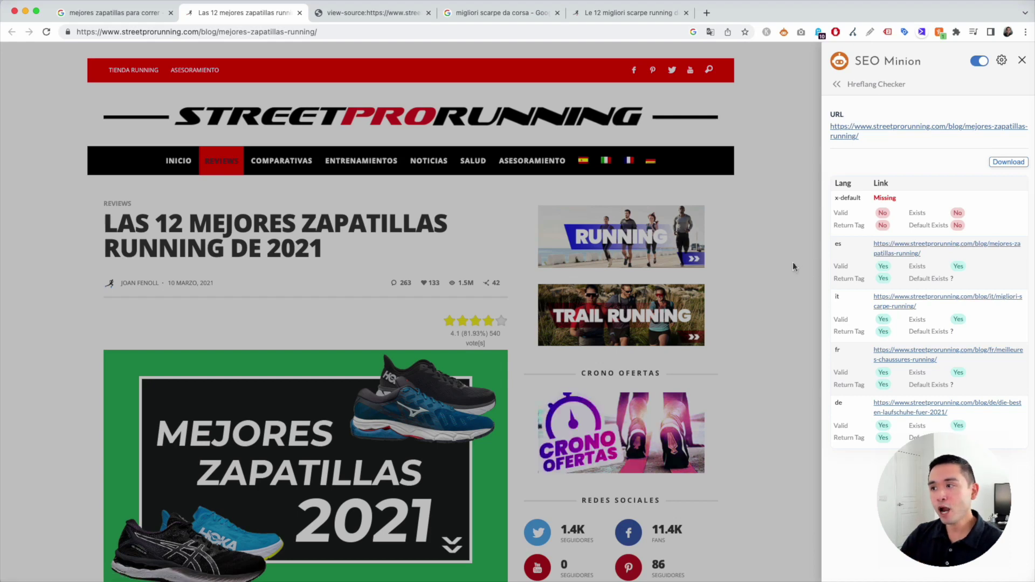
Return to the Italian Google results for 'migliori scarpe da corsa'
click(461, 19)
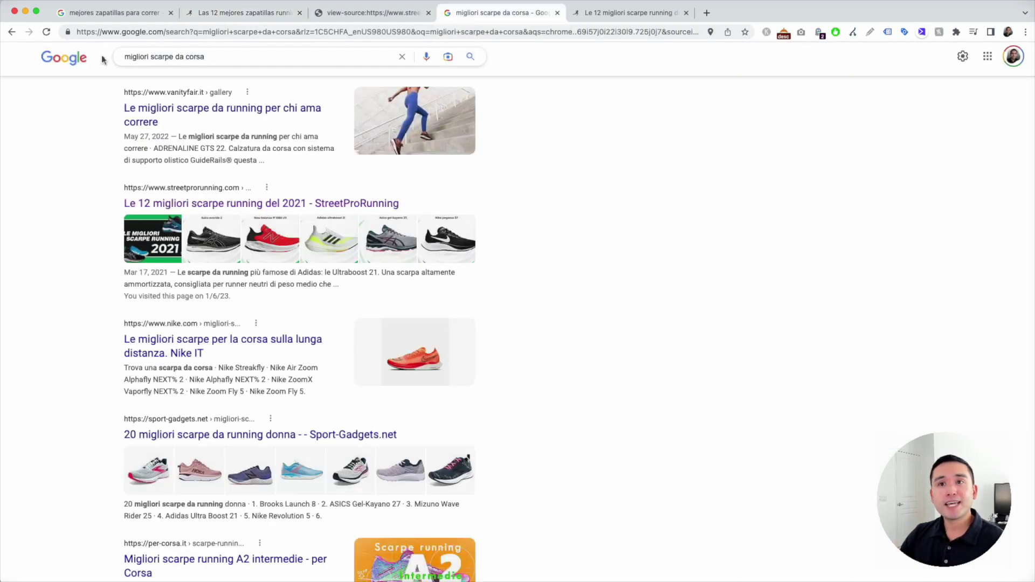
drag(230, 55, 122, 56)
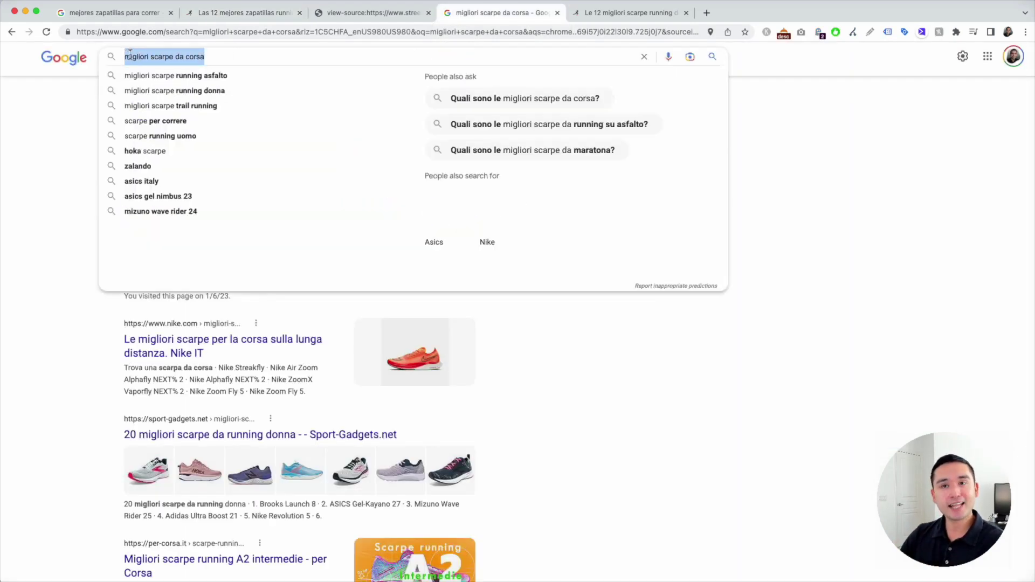
click(77, 99)
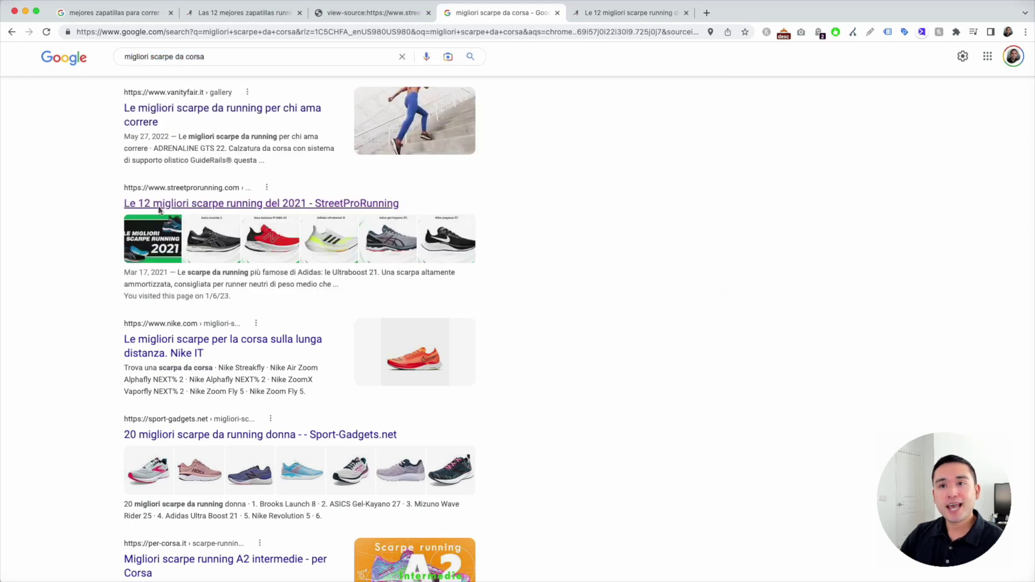
scroll(161, 210, up, 5)
scroll(161, 210, down, 5)
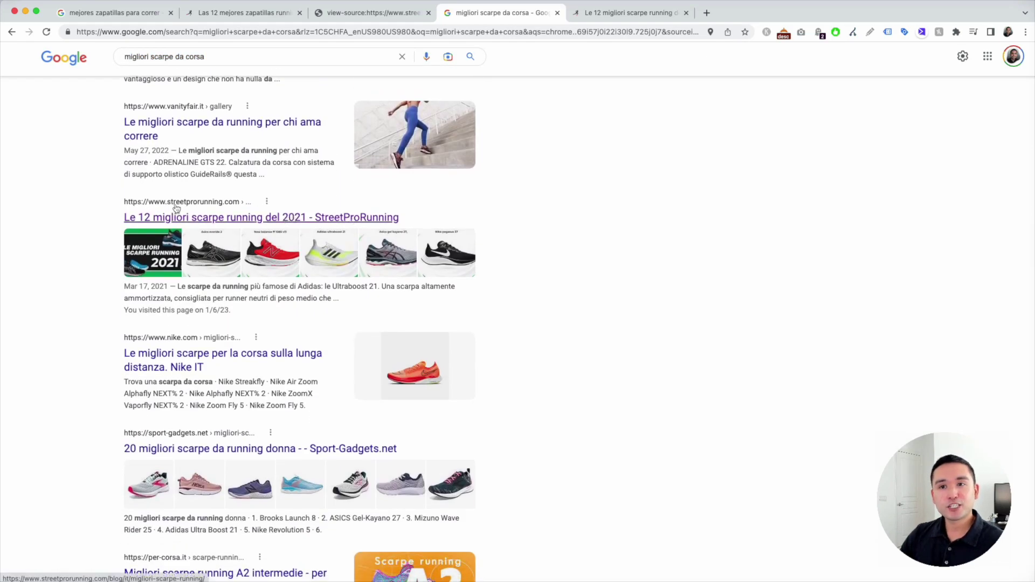
Open and browse the Italian 'Le 12 migliori scarpe running' article, then open SEO Minion
click(619, 13)
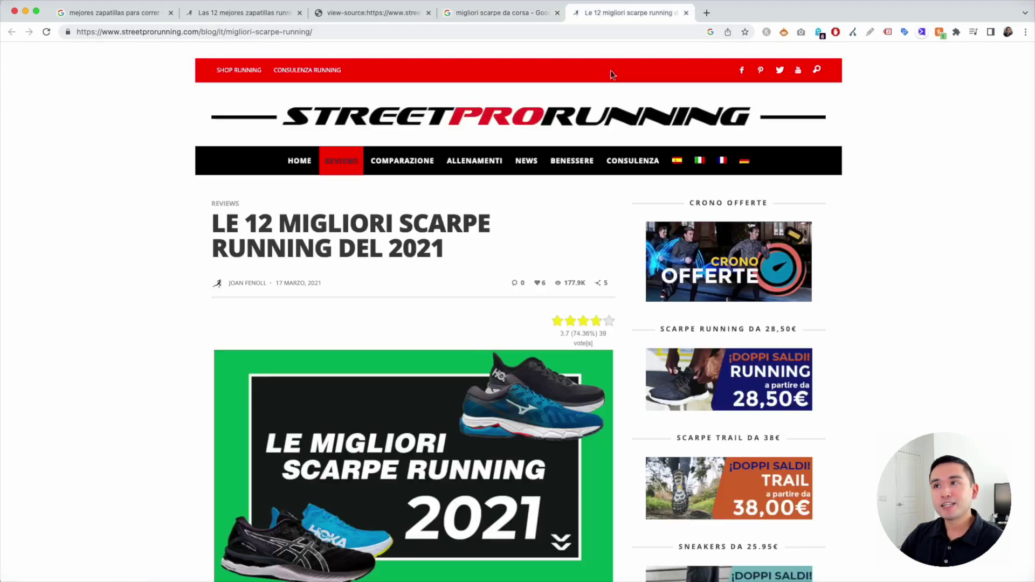
scroll(517, 219, down, 5)
scroll(523, 218, down, 14)
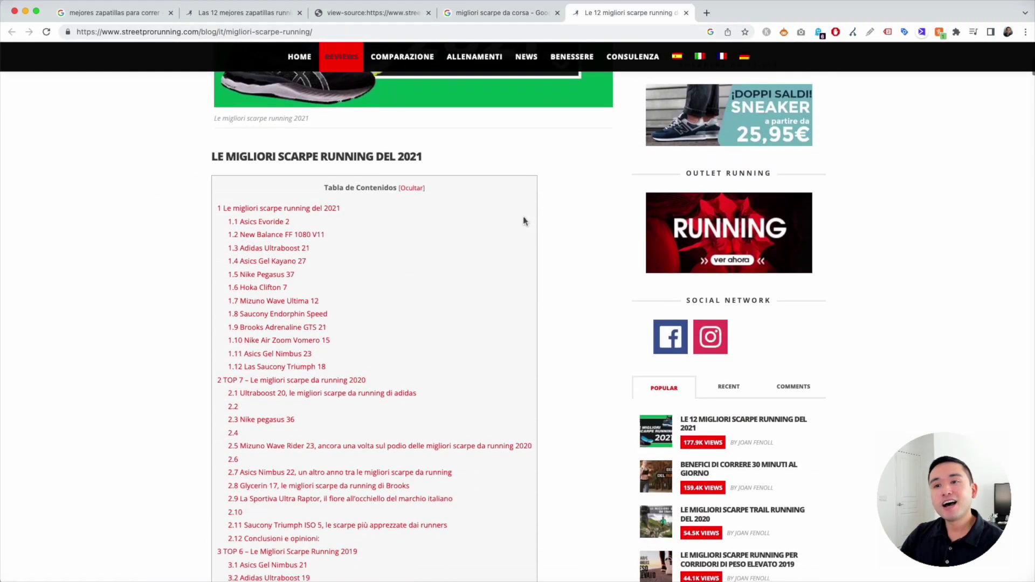
scroll(522, 215, down, 5)
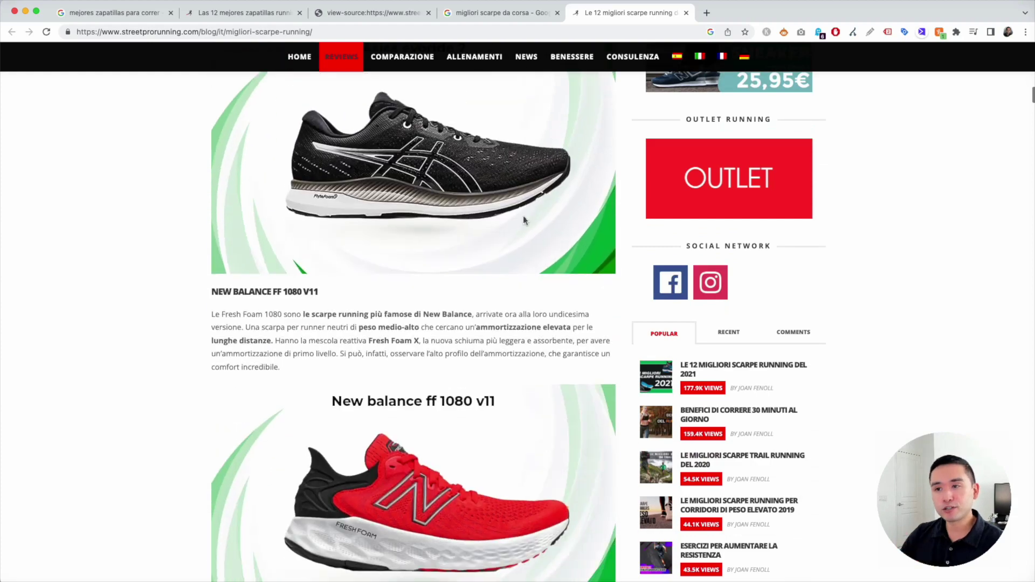
scroll(523, 216, up, 11)
scroll(523, 221, up, 1)
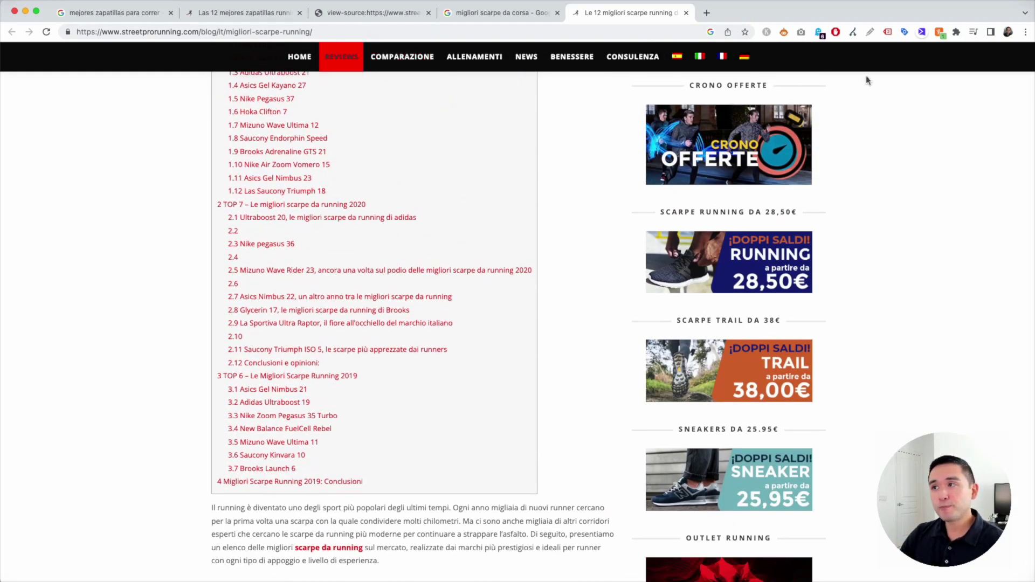
click(785, 32)
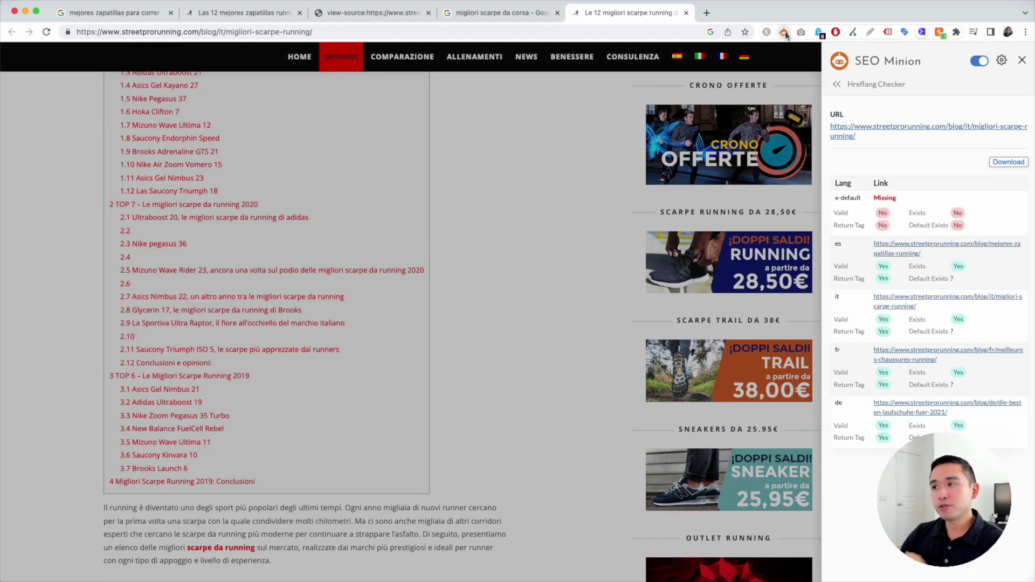
Run the Hreflang Checker on the Italian article, then switch to the seominion.com homepage tab
click(837, 84)
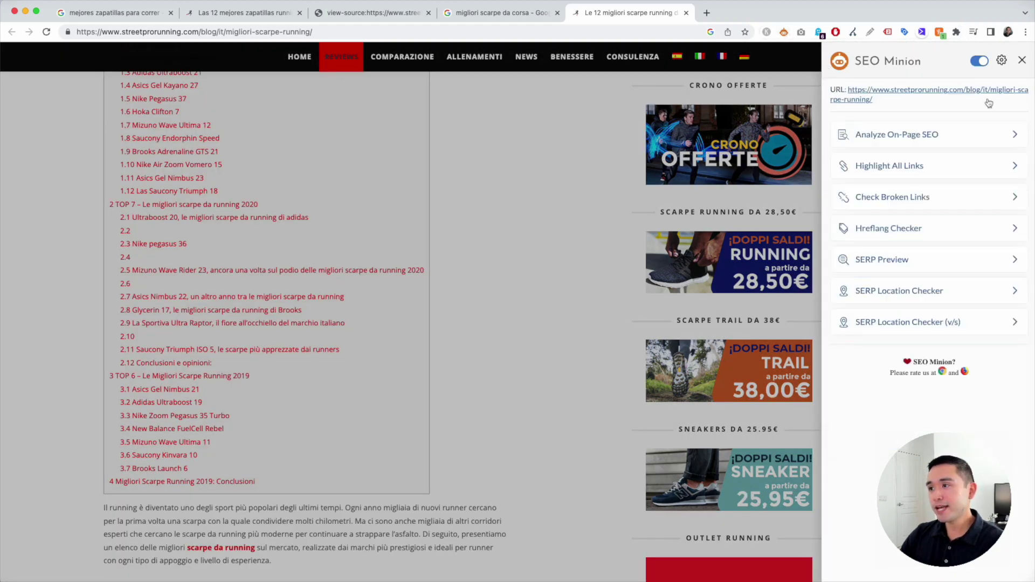
click(863, 227)
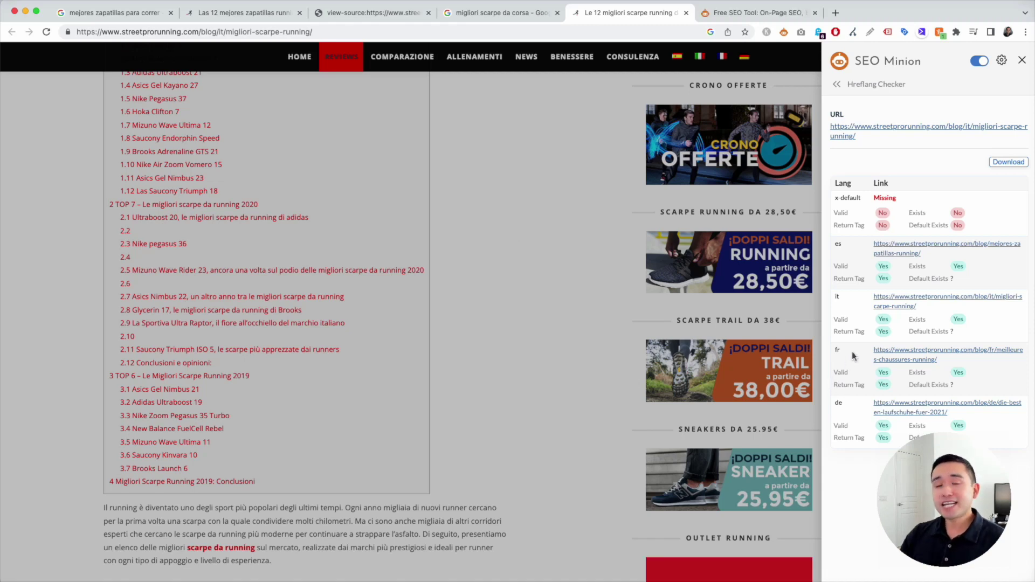
click(733, 13)
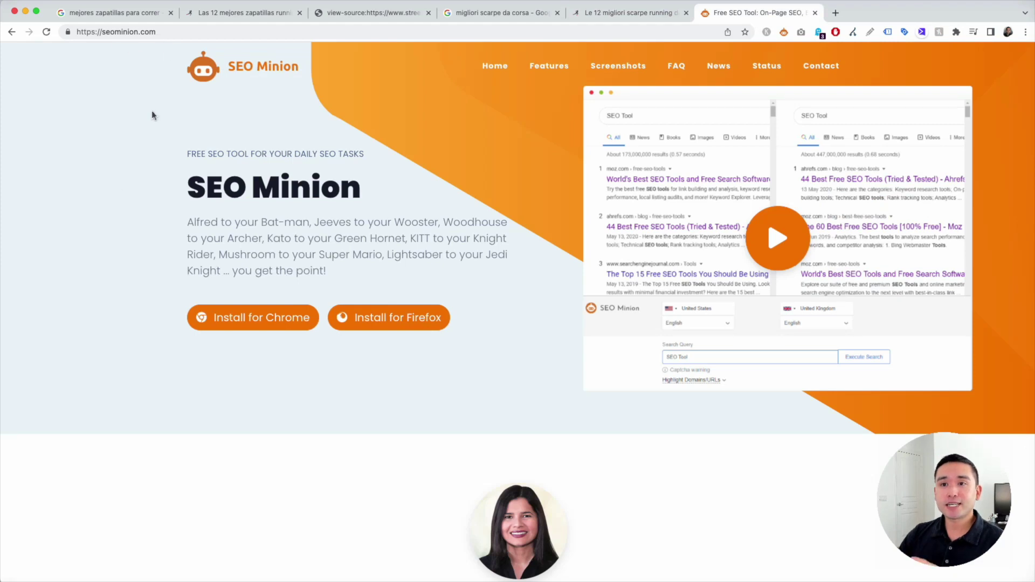